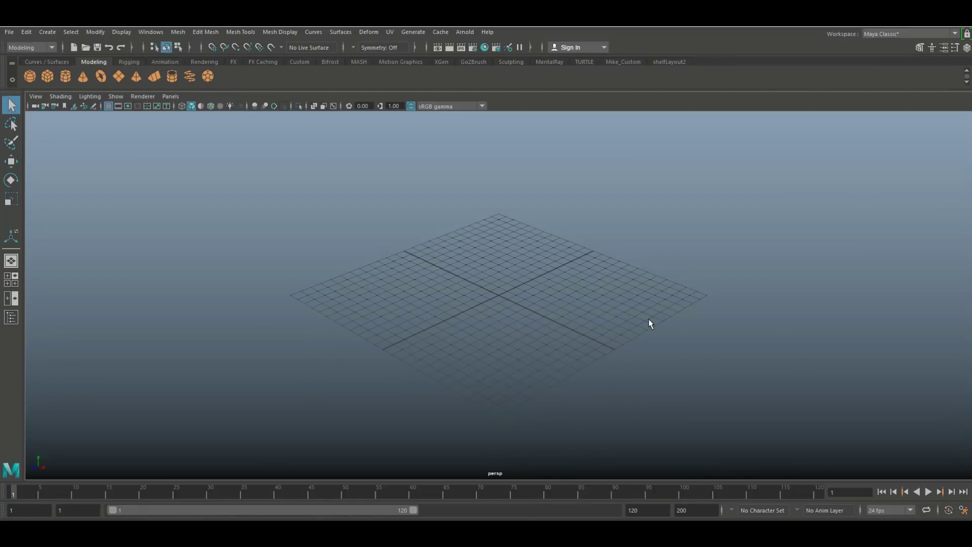
Step: Display the Modeling Toolkit and create a polygon cube at the centre of the grid
left_click(919, 48)
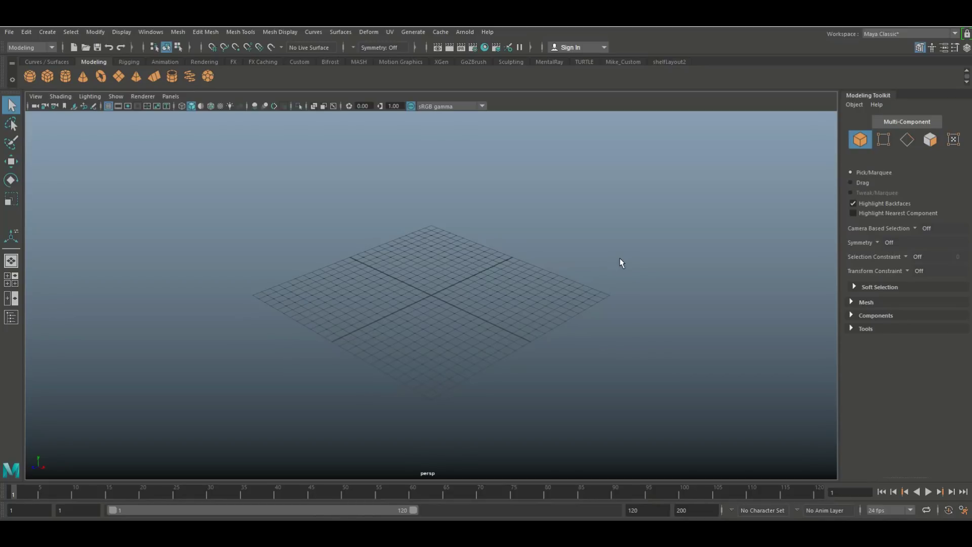
scroll(263, 217, "down", 1)
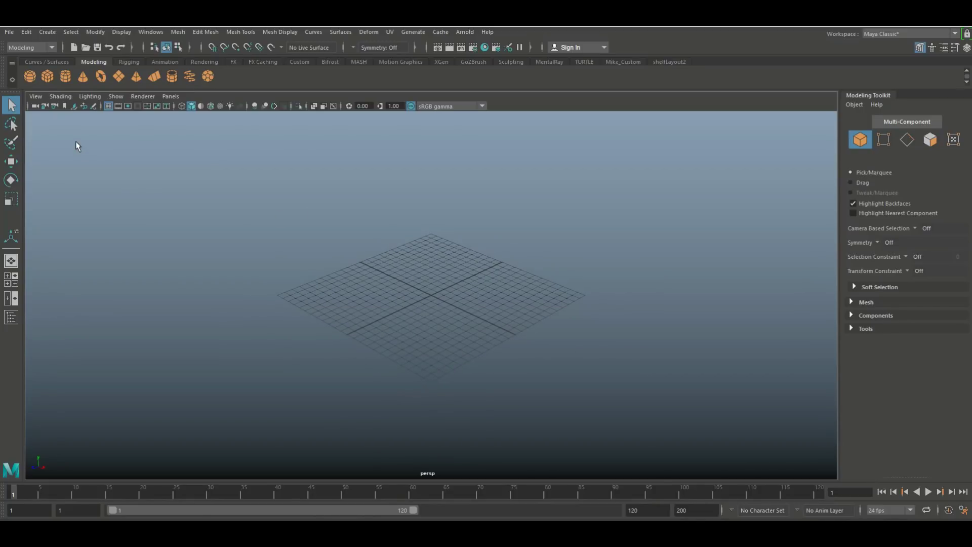
left_click(47, 77)
scroll(400, 295, "up", 2)
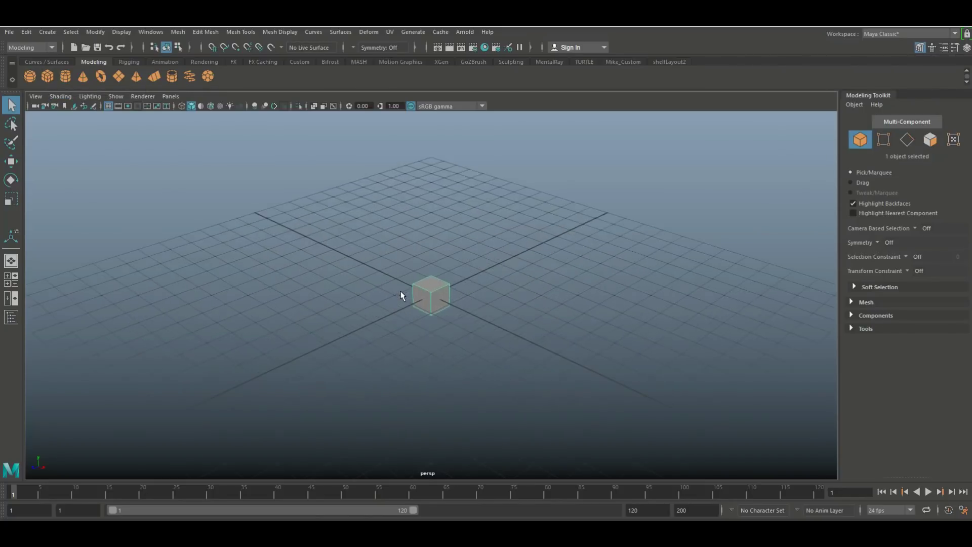
scroll(402, 295, "up", 4)
scroll(403, 296, "down", 2)
scroll(404, 297, "up", 3)
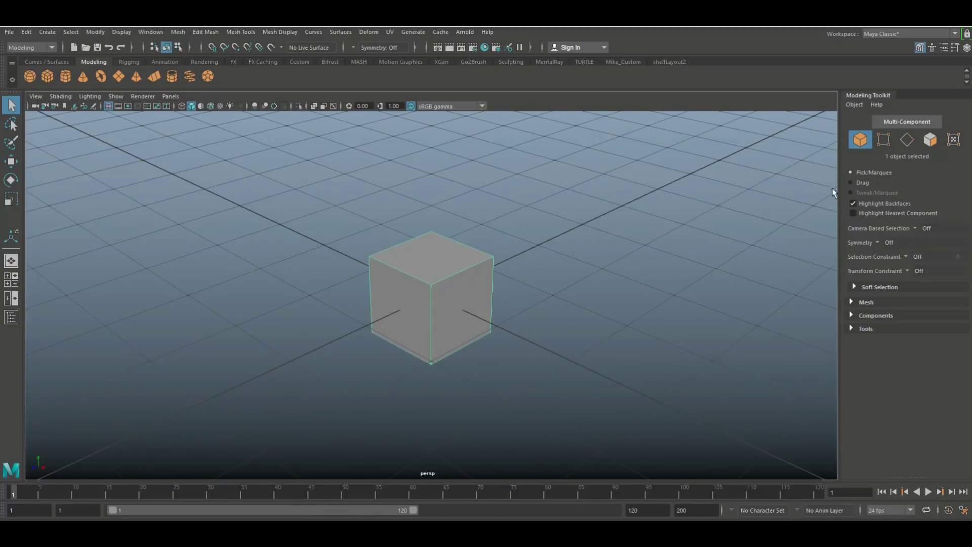
Step: Hide the selected cube with the Modeling Toolkit's Show/Hide command and show it again
left_click(856, 106)
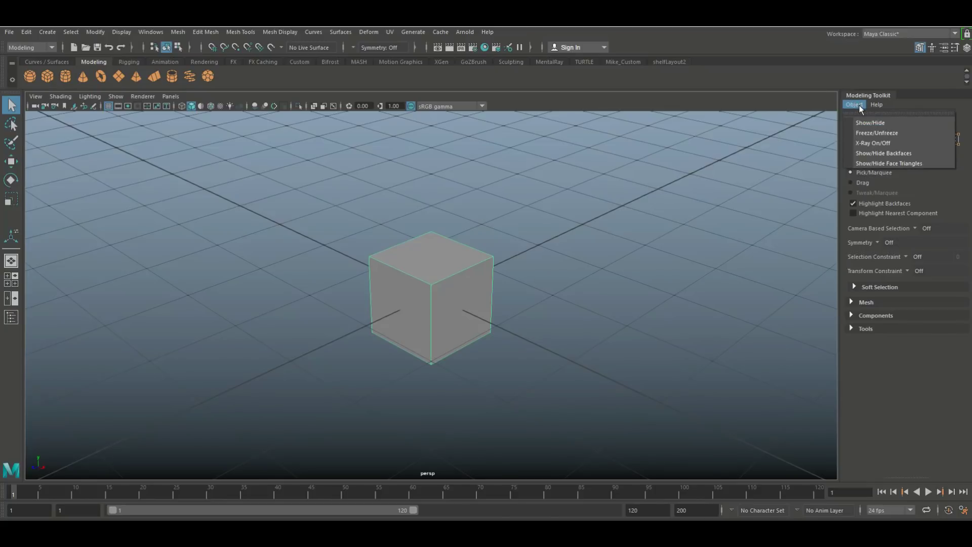
left_click(868, 126)
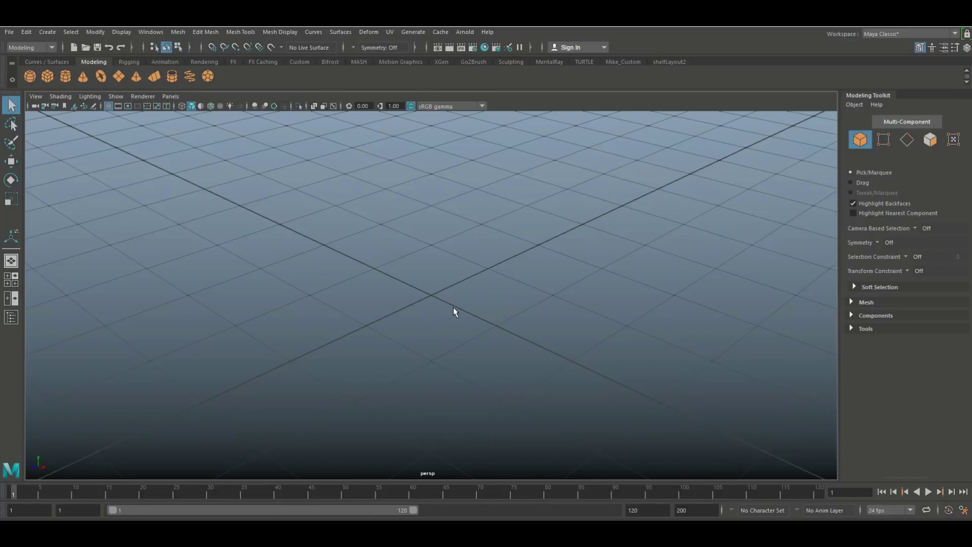
left_click(853, 105)
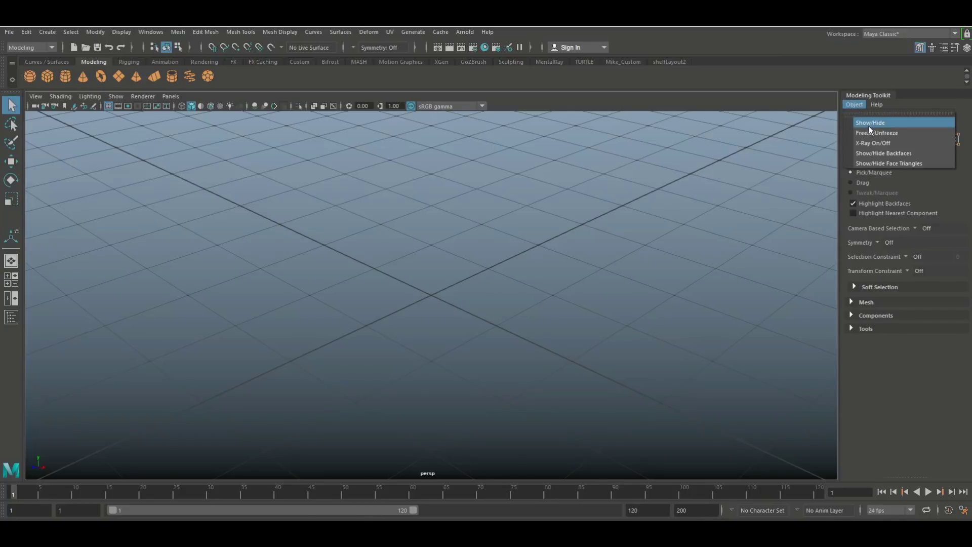
left_click(870, 123)
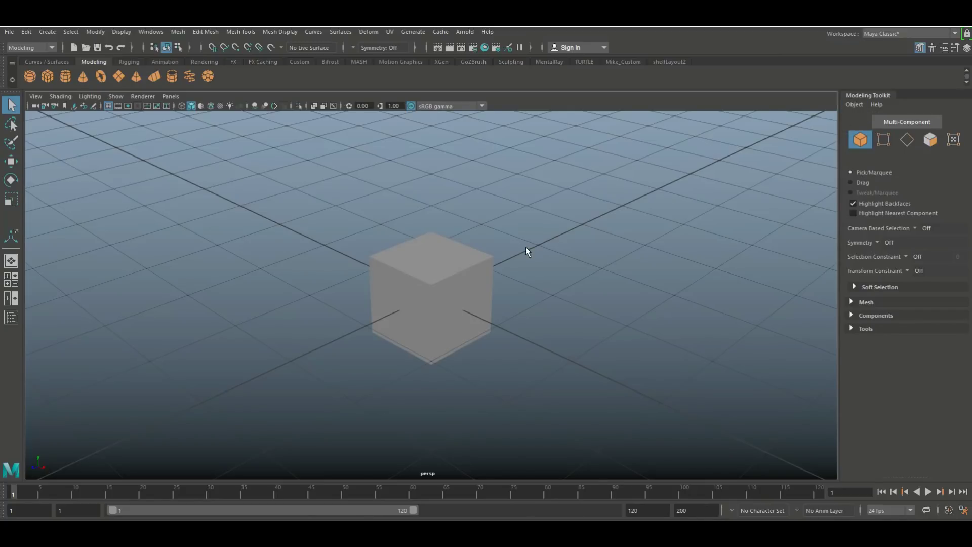
Step: Freeze the cube with the Modeling Toolkit's Freeze/Unfreeze command, try to select it with a marquee, and unfreeze it
left_click(465, 267)
left_click(853, 105)
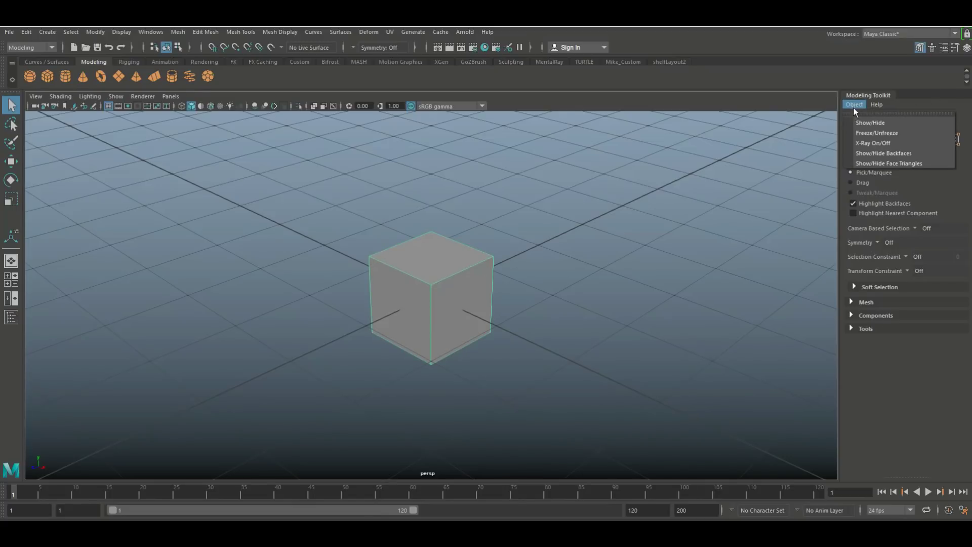
left_click(873, 134)
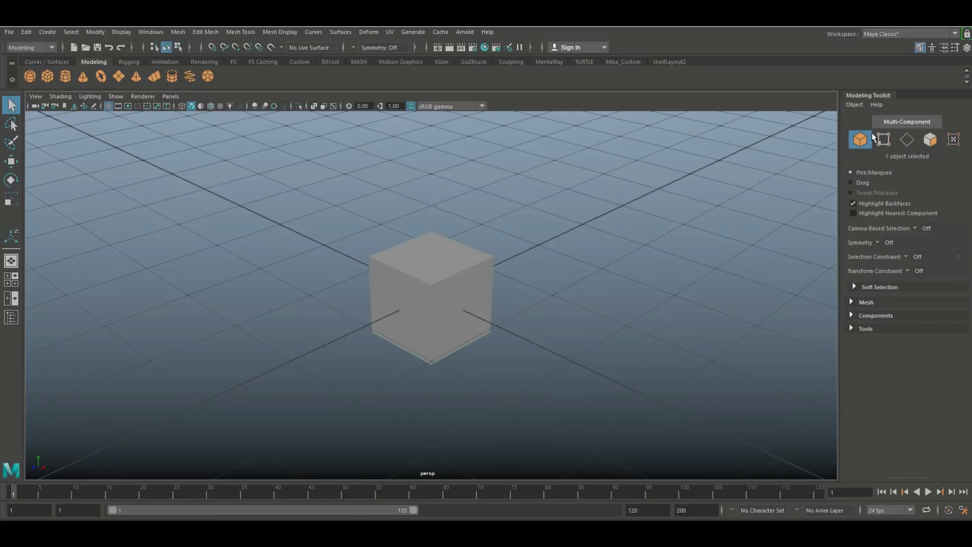
left_click_drag(369, 237, 591, 347)
left_click_drag(375, 222, 505, 373)
left_click(855, 105)
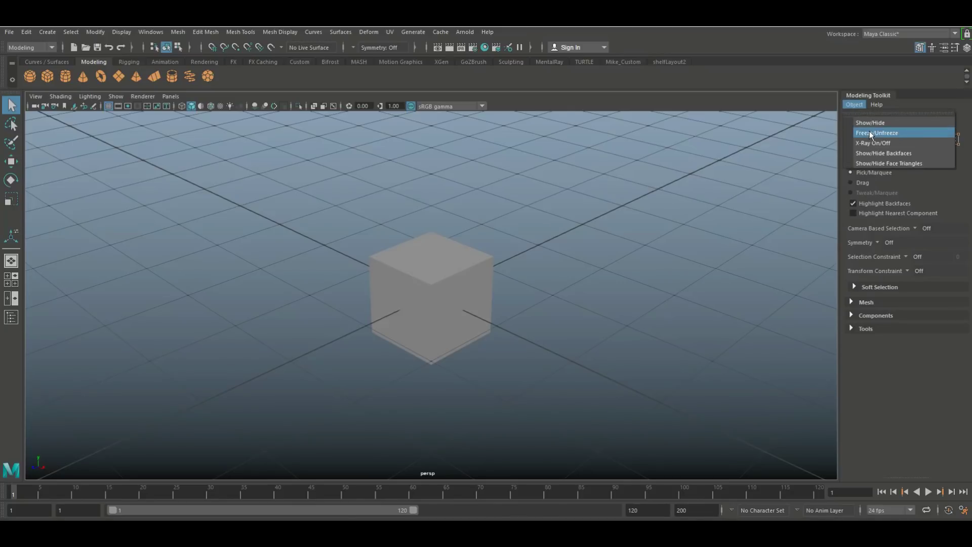
left_click(873, 133)
Step: Turn X-Ray display on for the selected cube and turn it off again
left_click(855, 105)
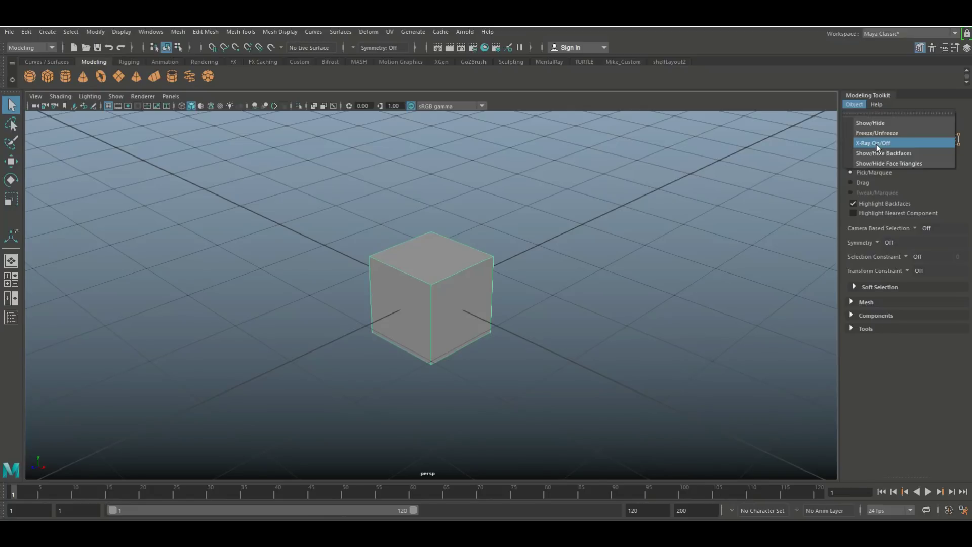
left_click(878, 147)
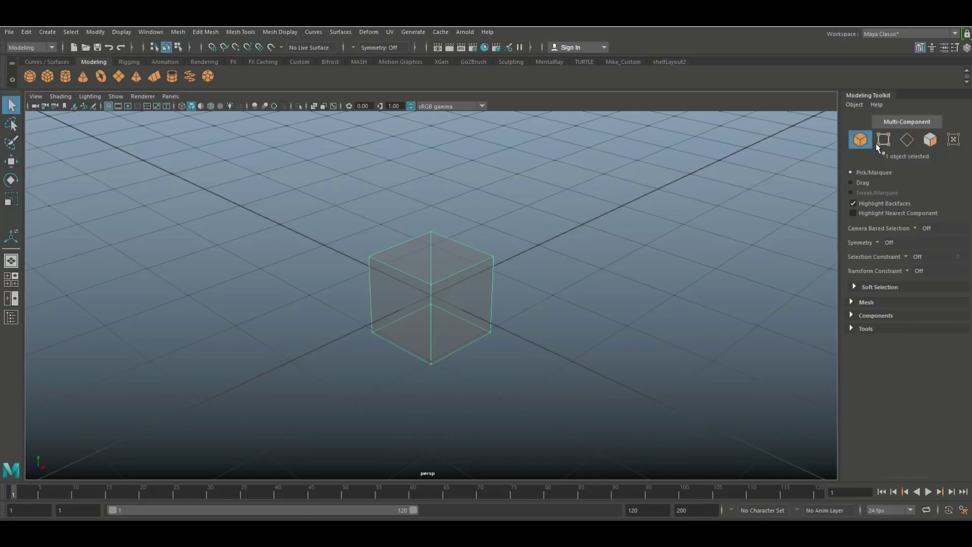
left_click(857, 104)
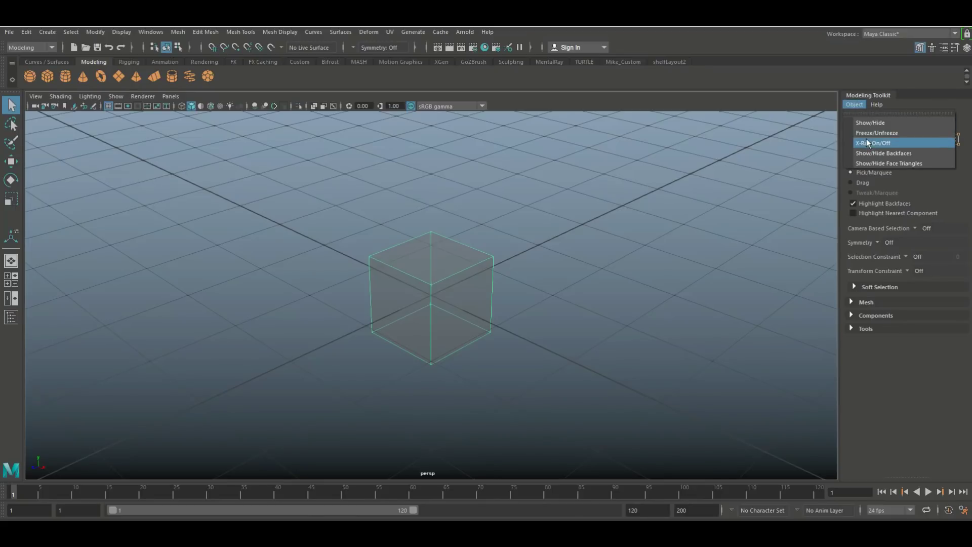
left_click(871, 142)
Step: Switch the perspective view to wireframe display and inspect the cube from closer up
left_click(855, 104)
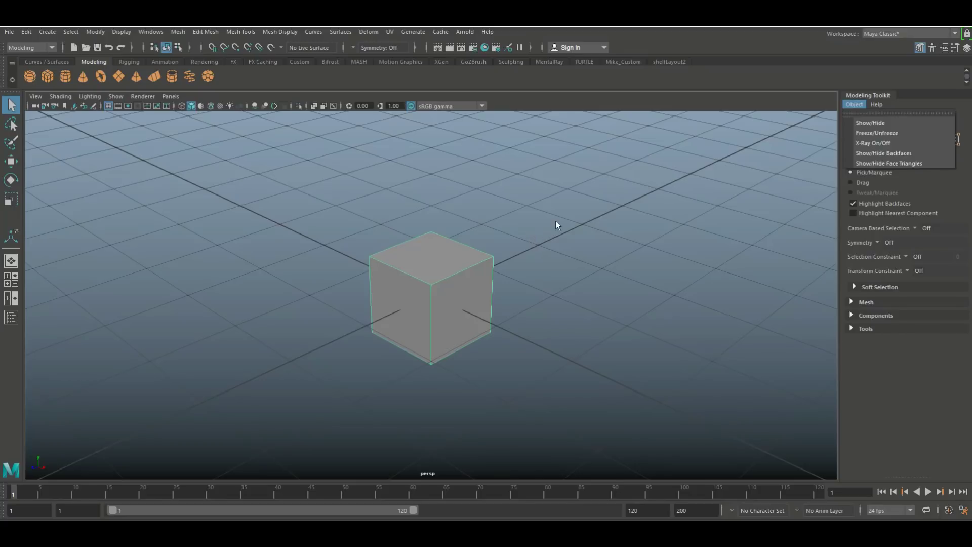
key("4")
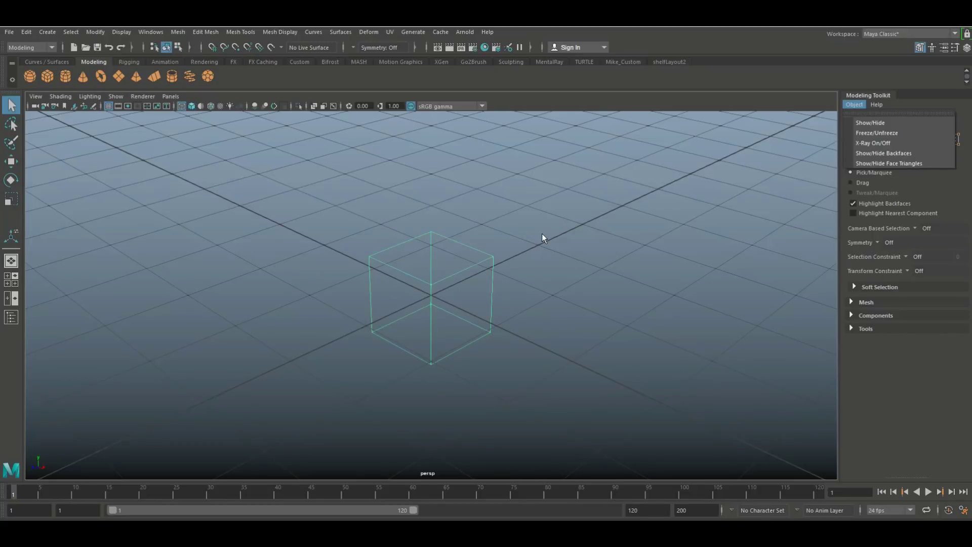
left_click(559, 300)
mouse_move(569, 295)
left_mouse_down("alt")
mouse_move(531, 321)
mouse_move(579, 284)
mouse_move(584, 265)
mouse_move(538, 302)
mouse_move(586, 297)
mouse_move(577, 288)
left_mouse_up("alt")
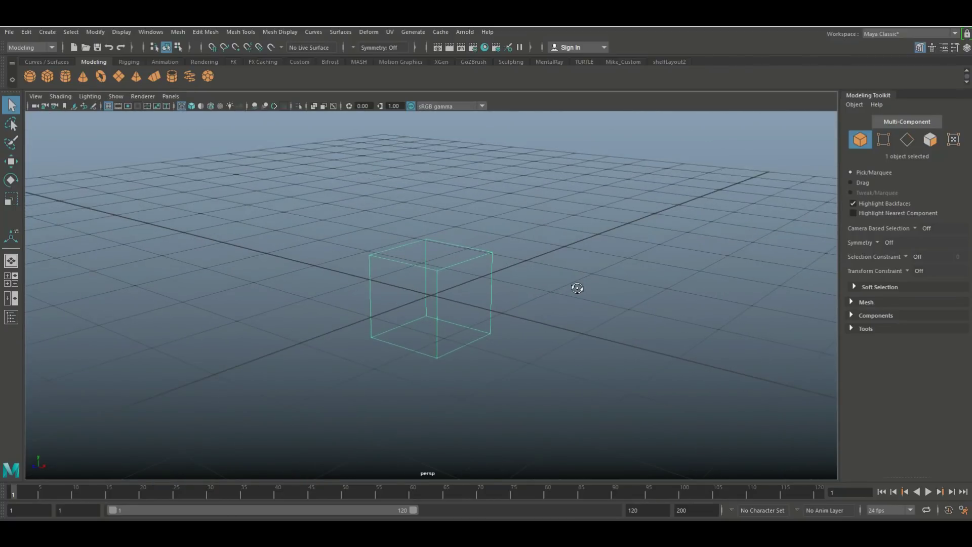
scroll(573, 308, "up", 8)
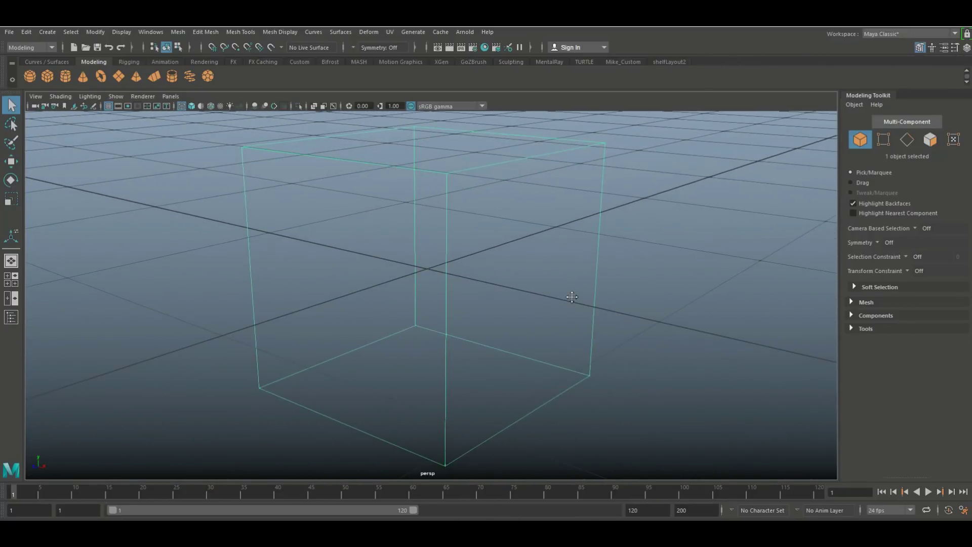
scroll(576, 299, "down", 5)
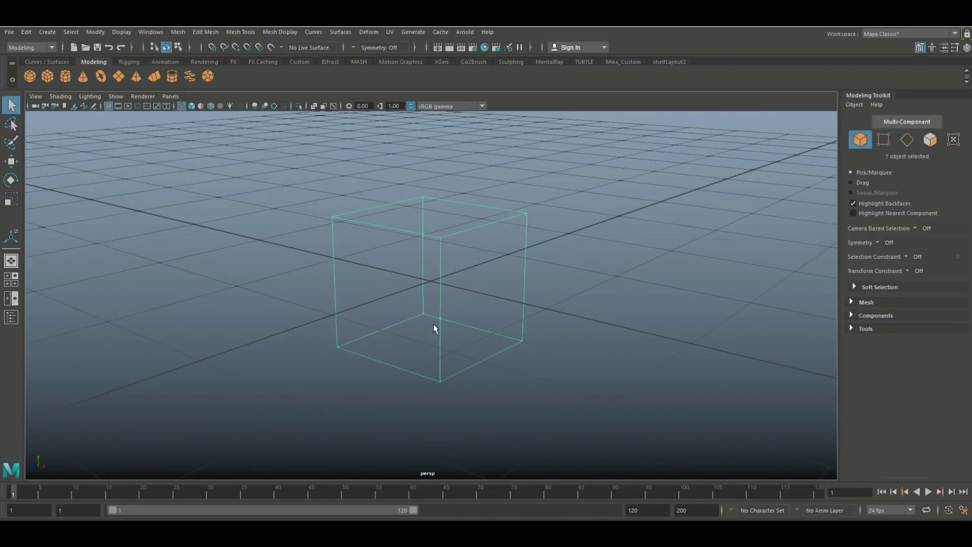
Step: Hide the cube's backfaces in wireframe display, check them from another angle, and show them again
left_click(853, 105)
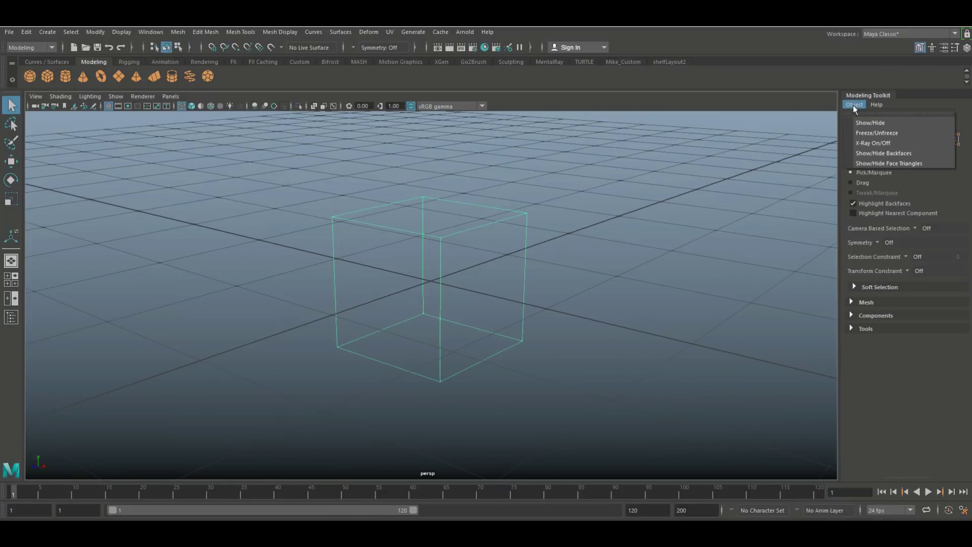
left_click(909, 152)
mouse_move(602, 288)
left_mouse_down("alt")
mouse_move(607, 250)
mouse_move(570, 282)
mouse_move(616, 293)
mouse_move(611, 308)
mouse_move(609, 275)
mouse_move(588, 319)
mouse_move(618, 285)
mouse_move(594, 290)
mouse_move(597, 282)
mouse_move(595, 293)
mouse_move(603, 271)
mouse_move(605, 282)
left_mouse_up("alt")
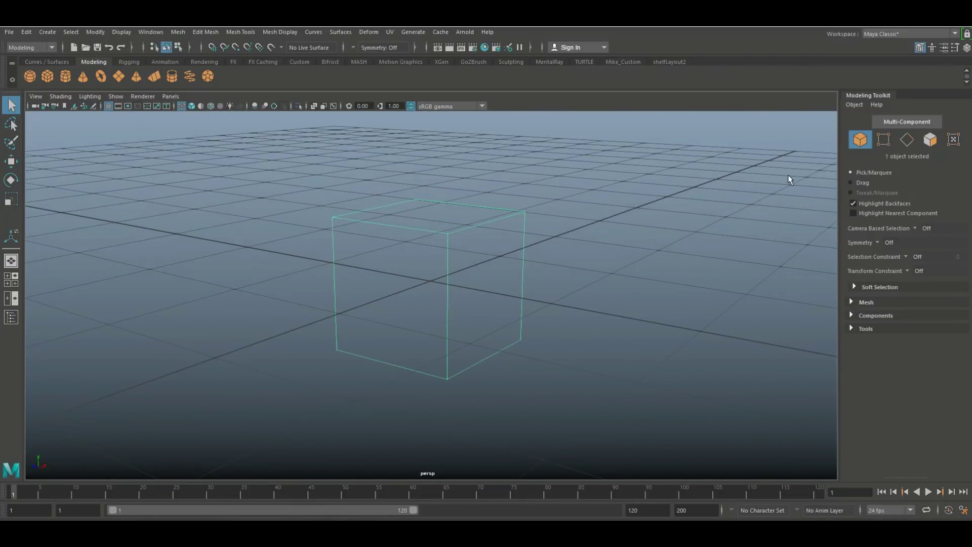
left_click(854, 104)
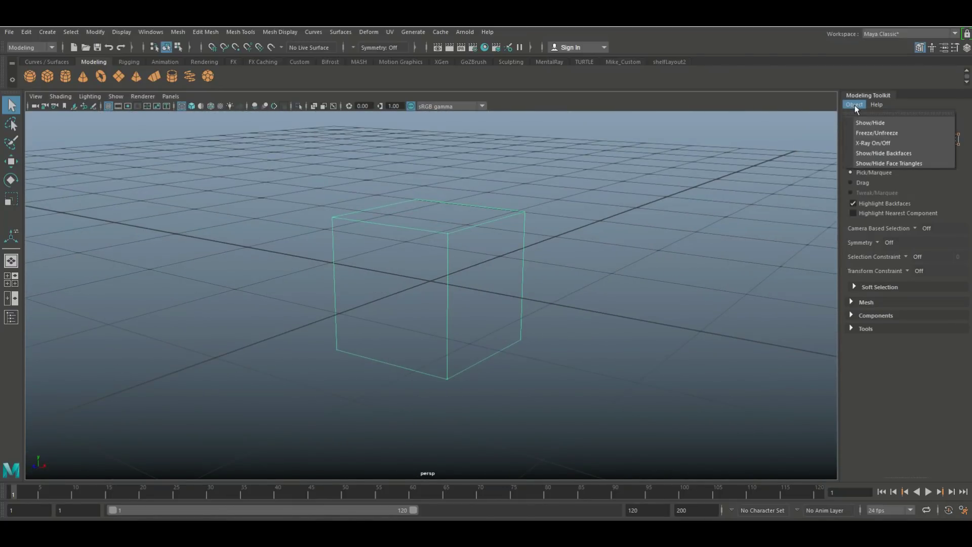
left_click(895, 154)
left_click_drag(697, 229, 663, 249, "alt")
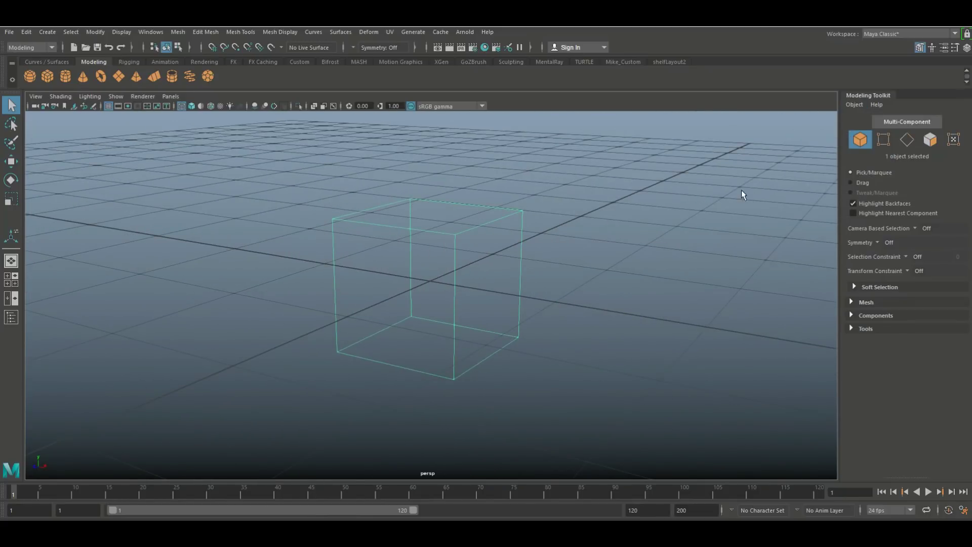
Step: Toggle the cube's face triangles on and off, inspecting the wireframe from several angles
left_click(853, 105)
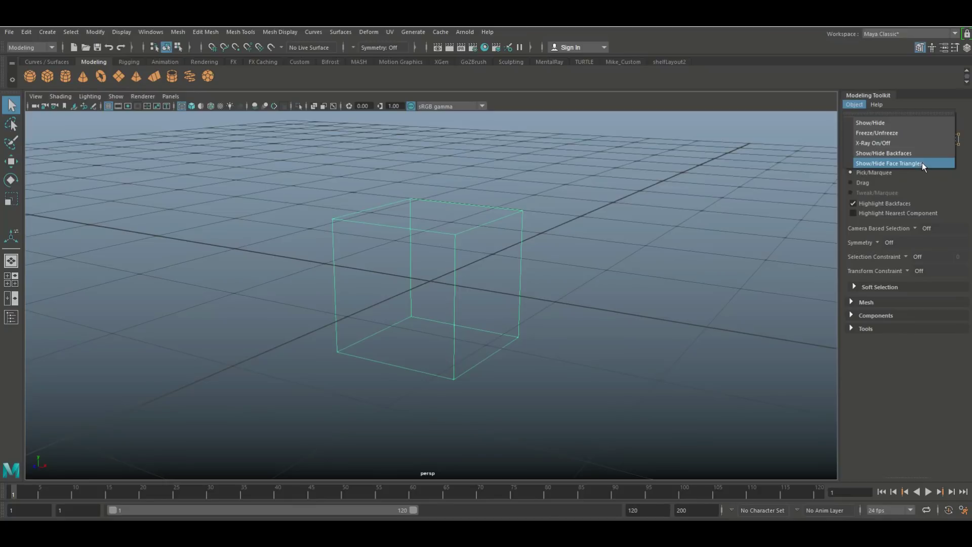
left_click(922, 163)
left_click_drag(610, 334, 546, 307, "alt")
left_click(854, 104)
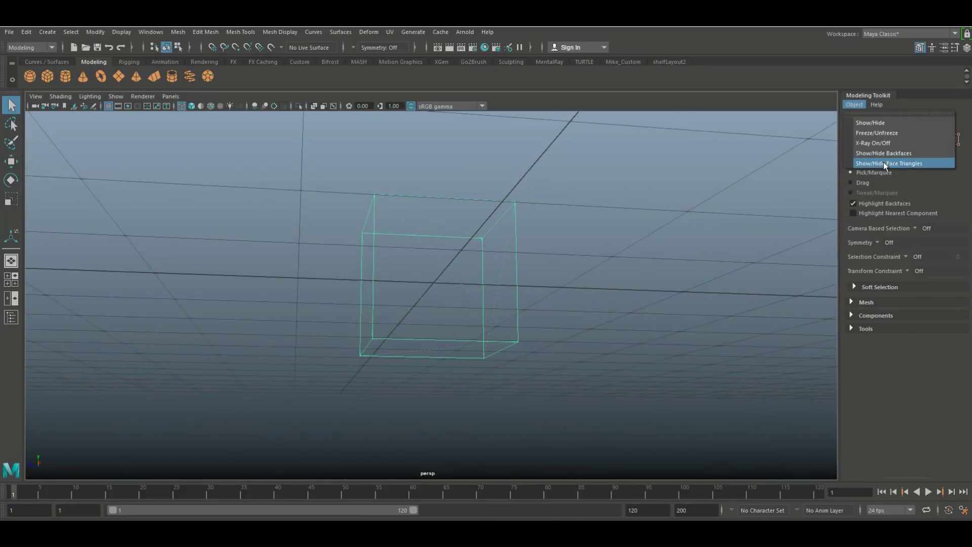
left_click(884, 163)
left_click_drag(630, 237, 582, 274, "alt")
scroll(574, 252, "down", 8)
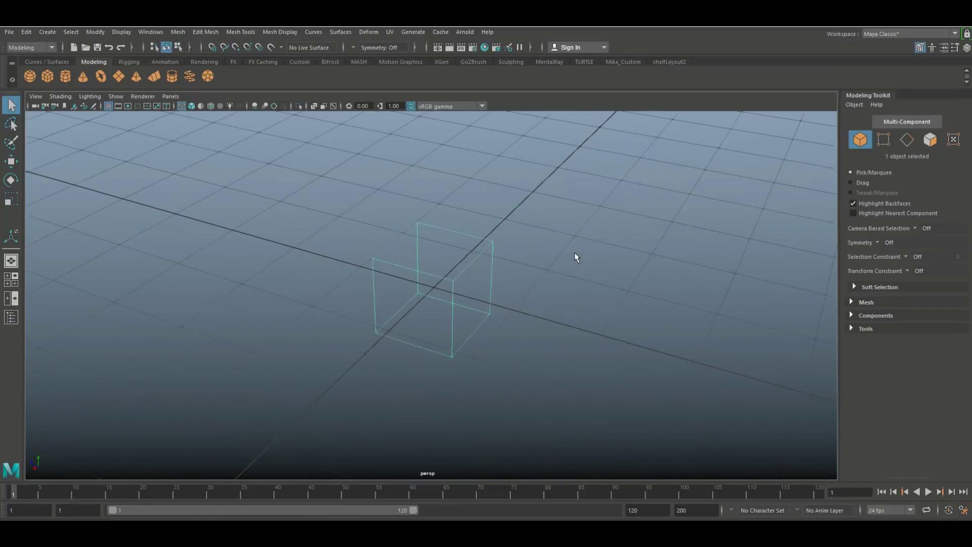
left_click_drag(580, 264, 716, 252, "alt")
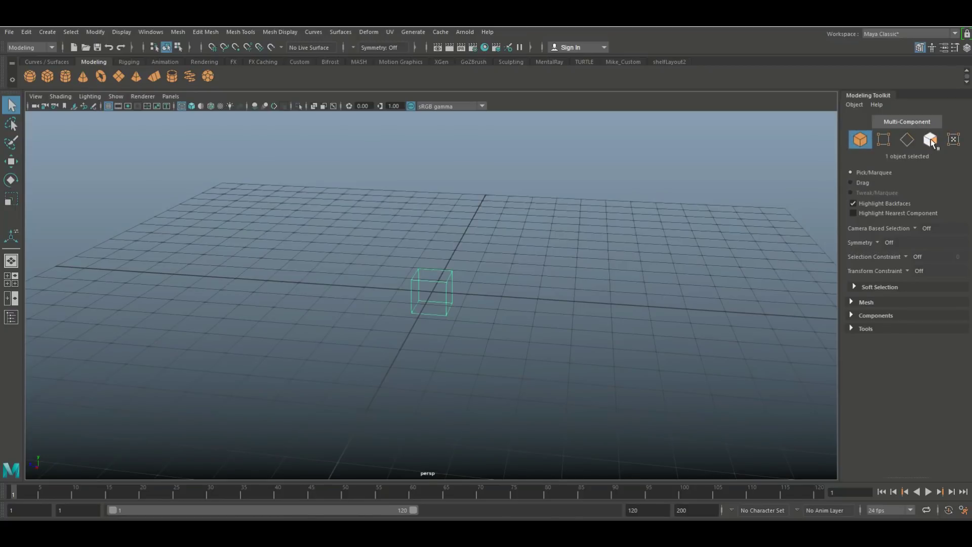
scroll(664, 223, "up", 5)
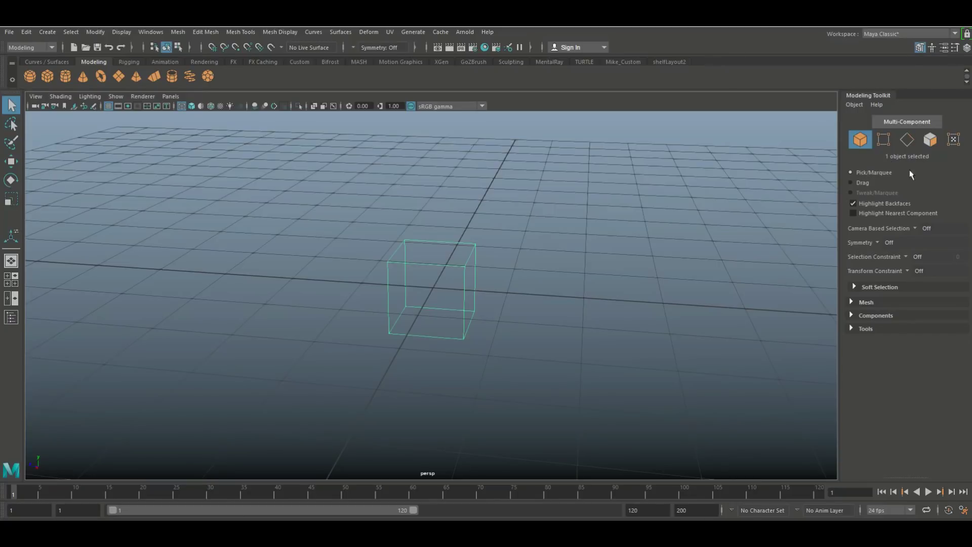
Step: Deselect the cube and return the perspective view to shaded display
left_click(569, 257)
key("5")
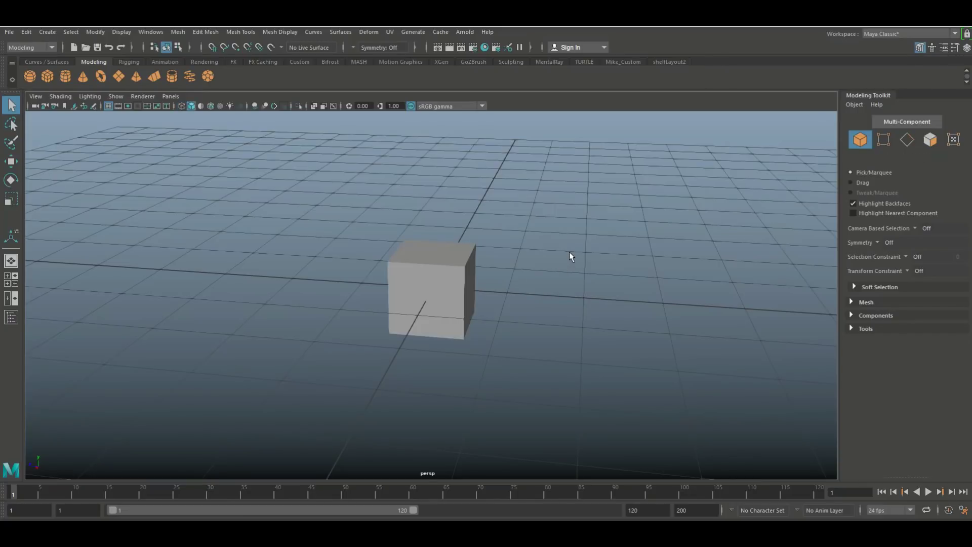
left_click_drag(569, 256, 547, 269, "alt")
right_click_drag(547, 269, 585, 265, "alt")
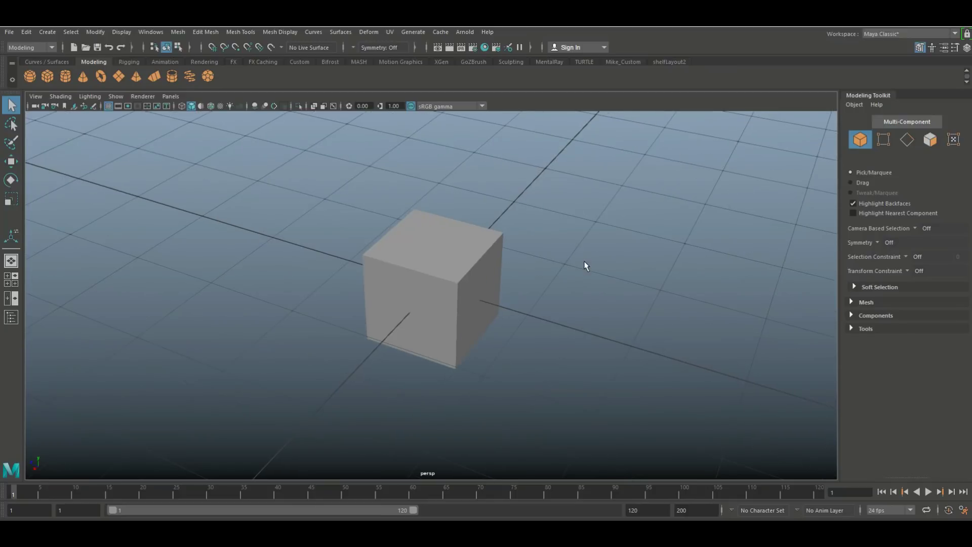
Step: Switch to vertex selection mode and pick corner vertices on the cube's top face
left_click(883, 138)
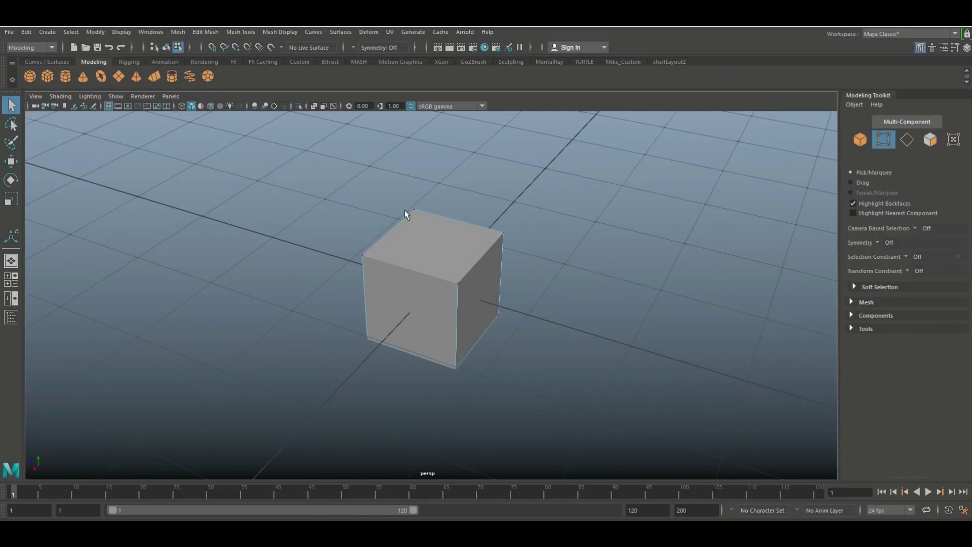
left_click_drag(437, 223, 438, 224)
left_click(414, 209, "shift")
Step: Switch to edge selection mode and select two opposite edges of the cube's top face
left_click(907, 141)
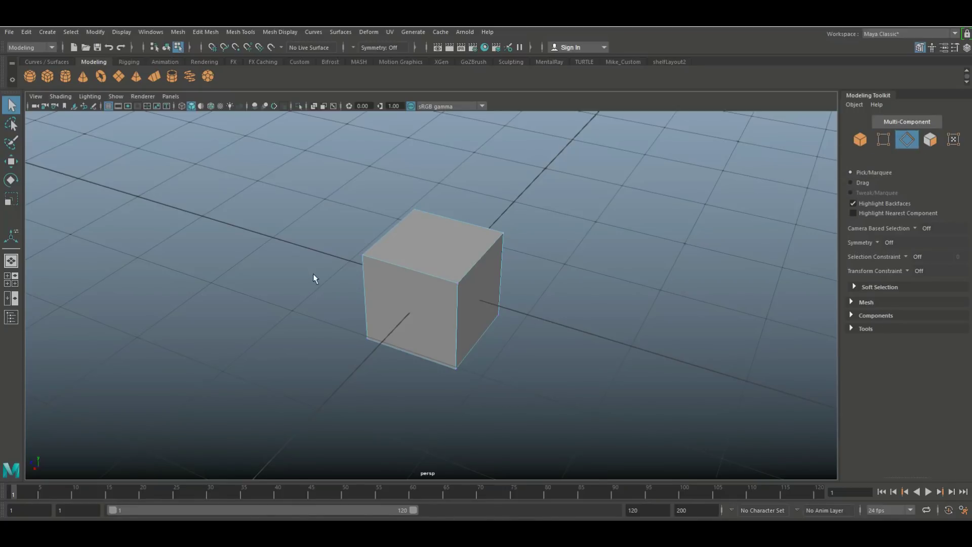
left_click(400, 222)
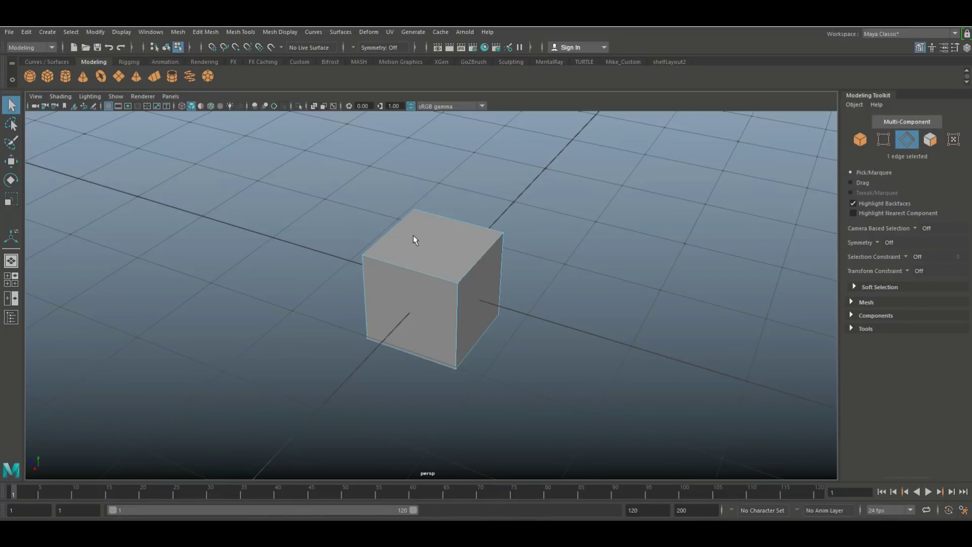
left_click(483, 253, "shift")
Step: Switch the cube's component selection mode to faces and on to UVs
left_click(931, 141)
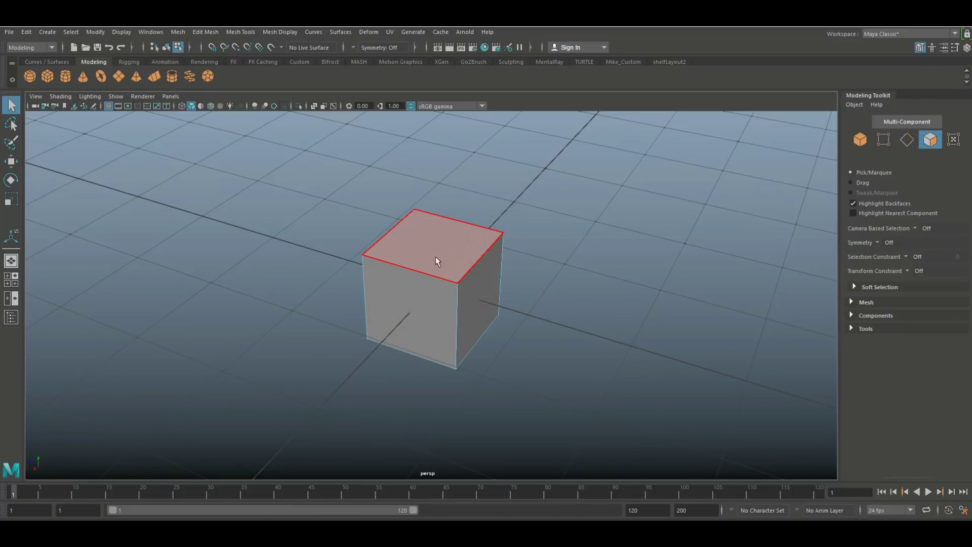
left_click(955, 141)
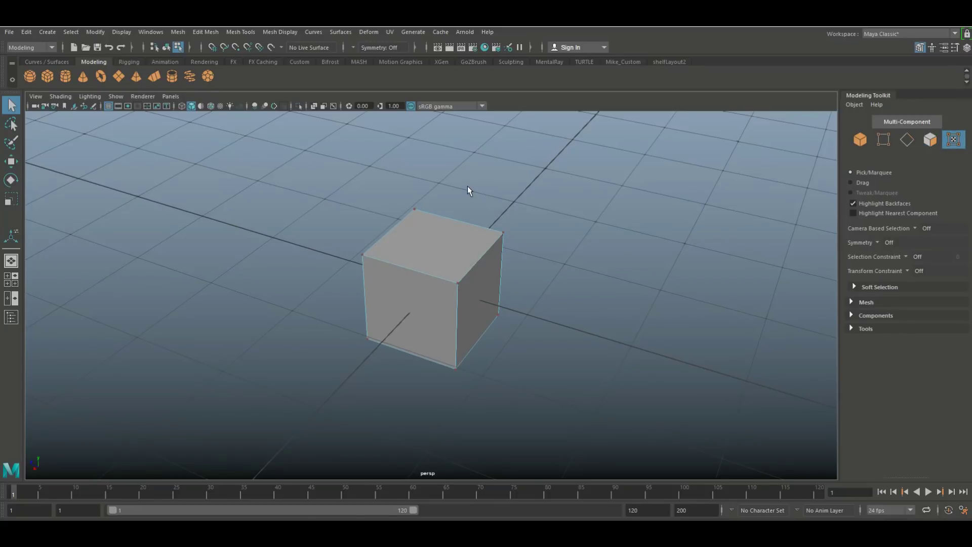
Step: Select the UVs at two corners of the cube's top face, and switch through multi-component mode back to object selection
left_click_drag(512, 264, 512, 287)
left_click(912, 121)
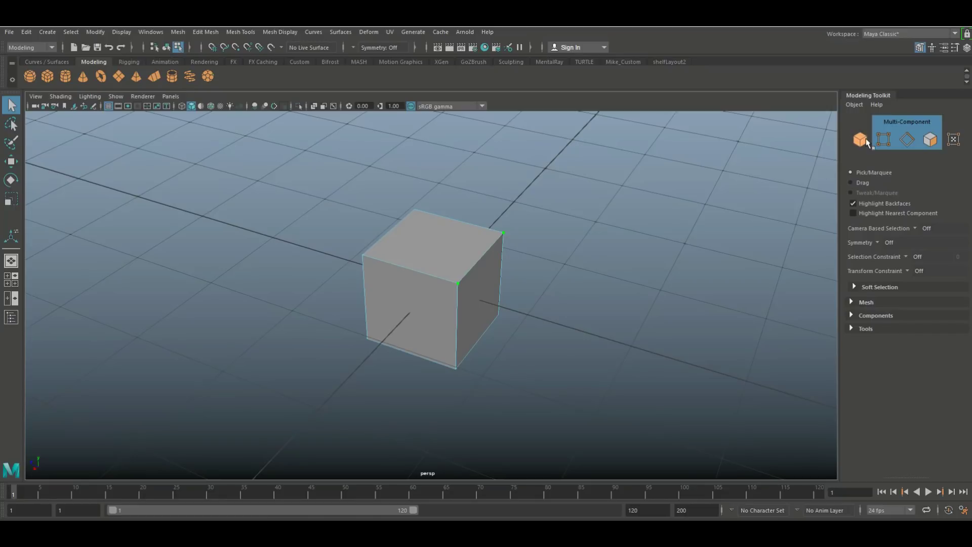
left_click(899, 127)
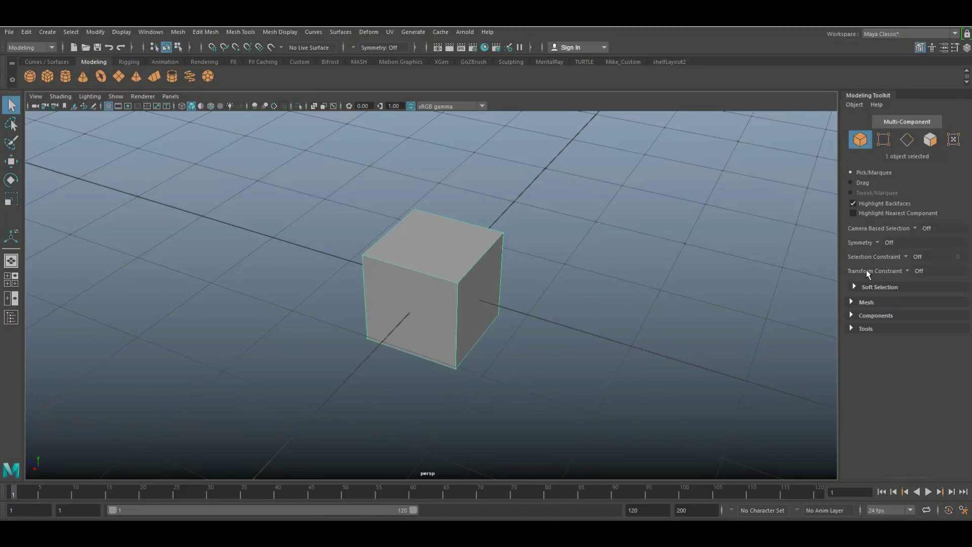
Step: Turn camera-based selection on and inspect the cube from below and above
left_click(914, 227)
left_click(936, 245)
left_click_drag(585, 329, 680, 273, "alt")
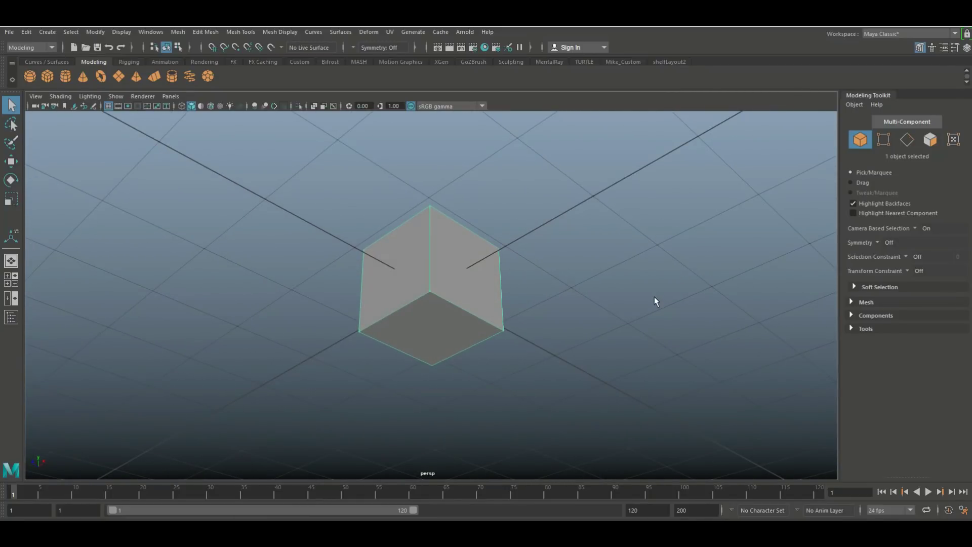
scroll(654, 297, "up", 2)
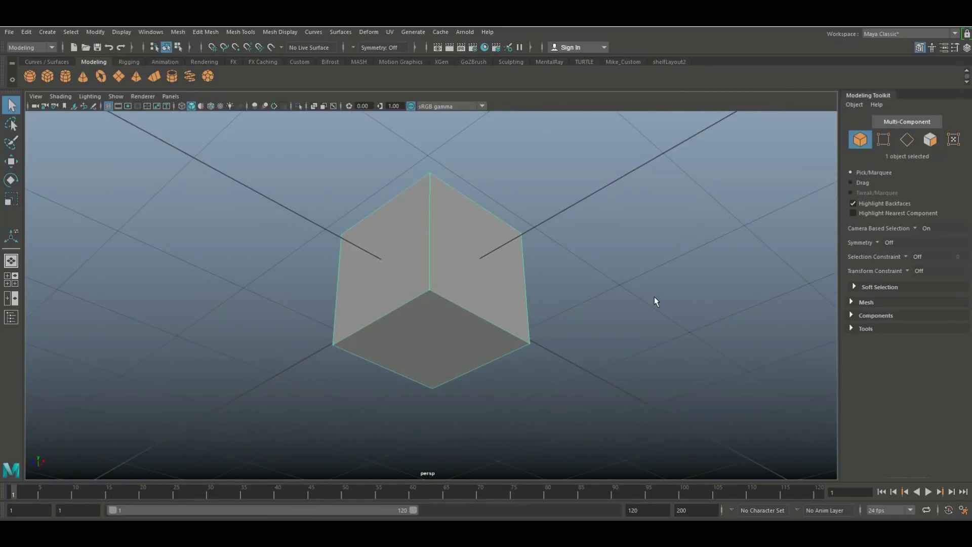
scroll(654, 302, "down", 2)
scroll(654, 302, "up", 2)
left_click_drag(654, 298, 643, 360, "alt")
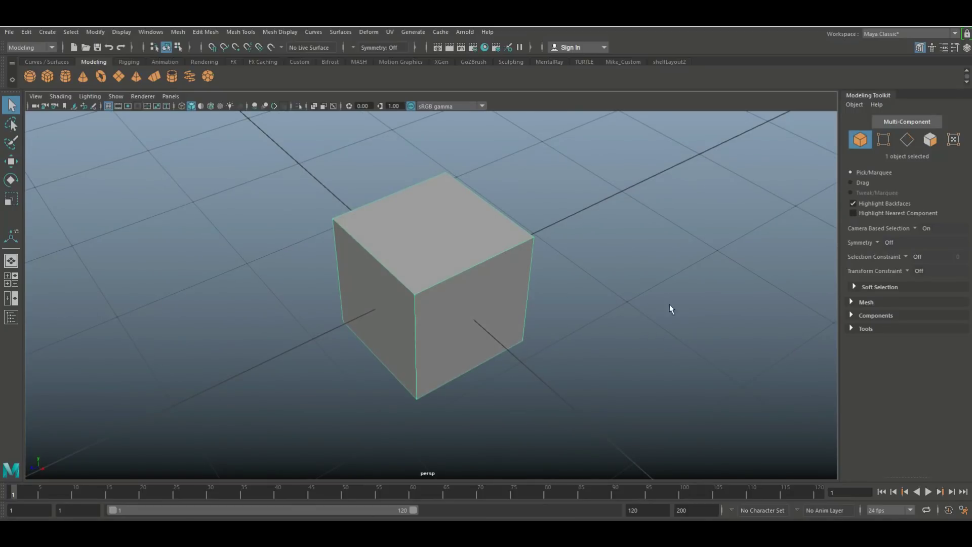
Step: Turn camera-based selection off and view the cube from its front side
left_click(915, 227)
left_click(936, 233)
left_click_drag(680, 327, 727, 324, "alt")
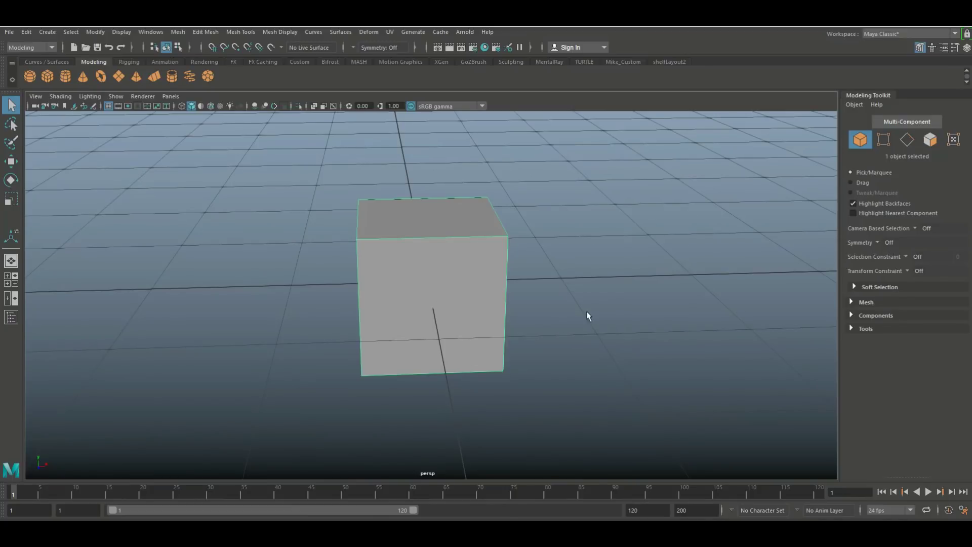
left_click_drag(608, 309, 585, 310, "alt")
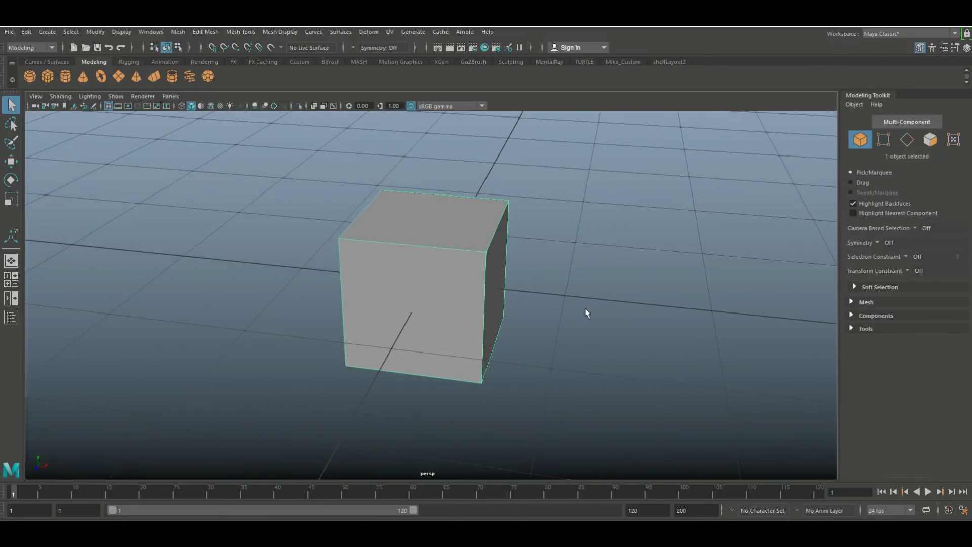
Step: Set symmetry to Object X and switch the cube to face selection mode
left_click(885, 243)
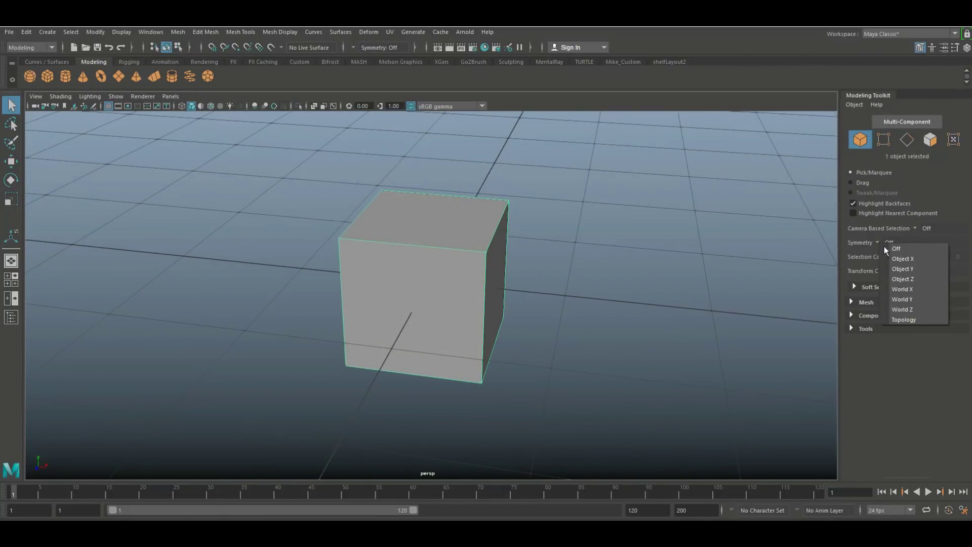
left_click(917, 259)
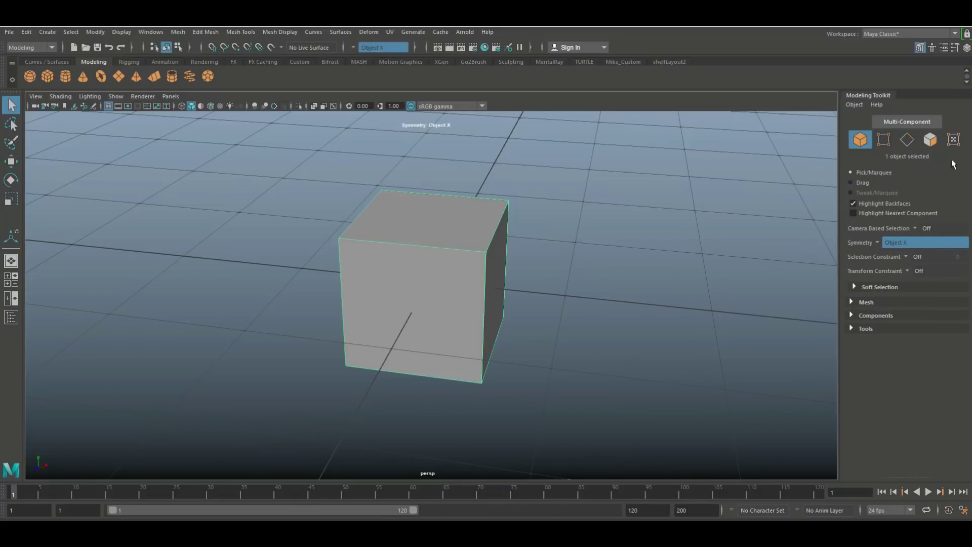
left_click(930, 139)
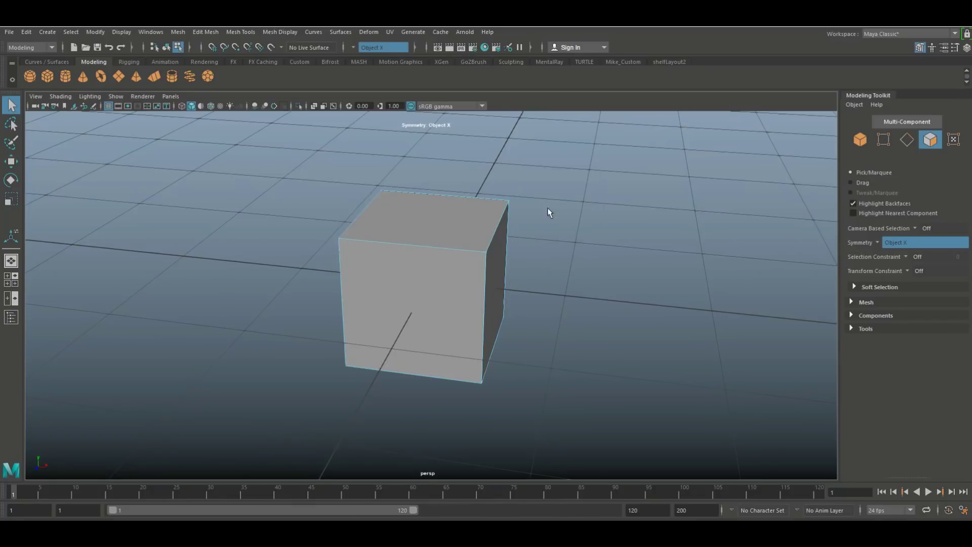
left_click(878, 242)
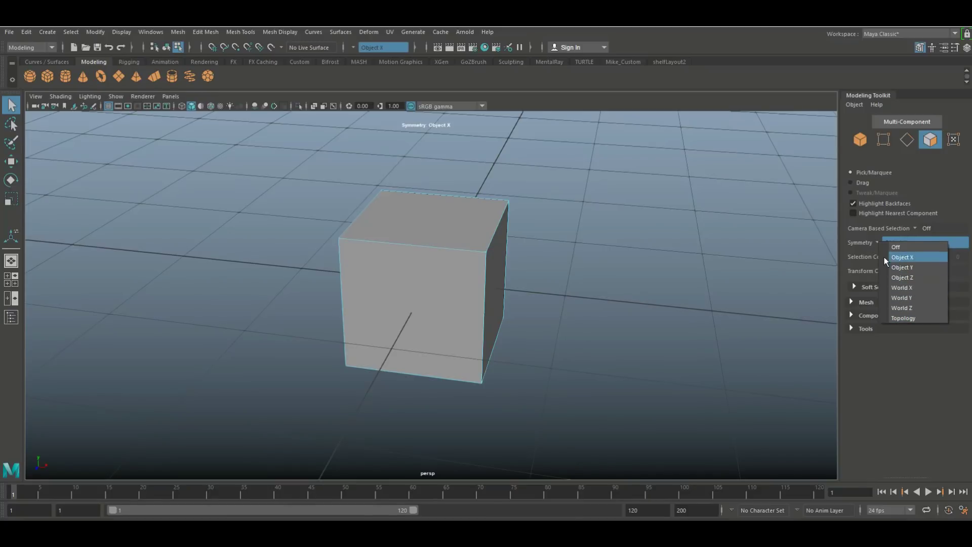
left_click(857, 236)
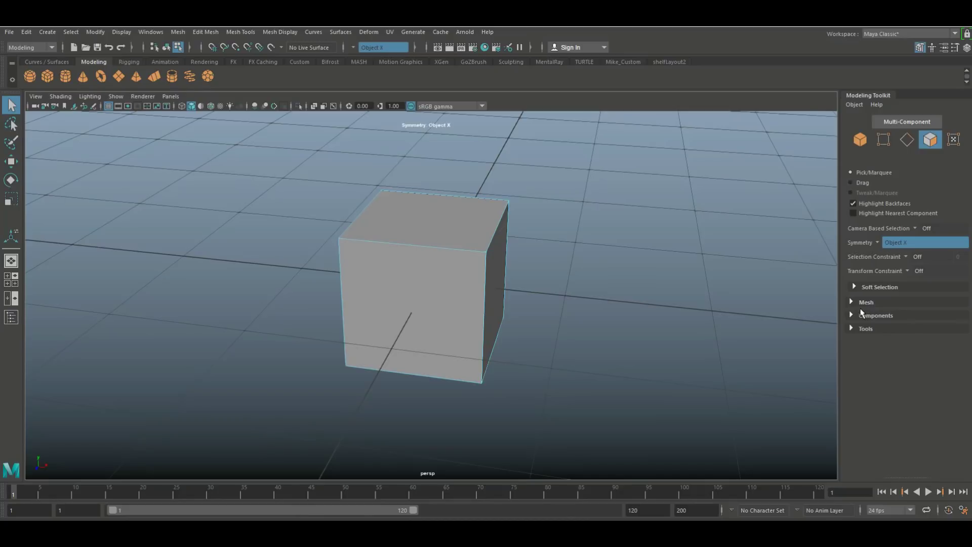
Step: Expand the Soft Selection settings in the Modeling Toolkit
left_click(854, 287)
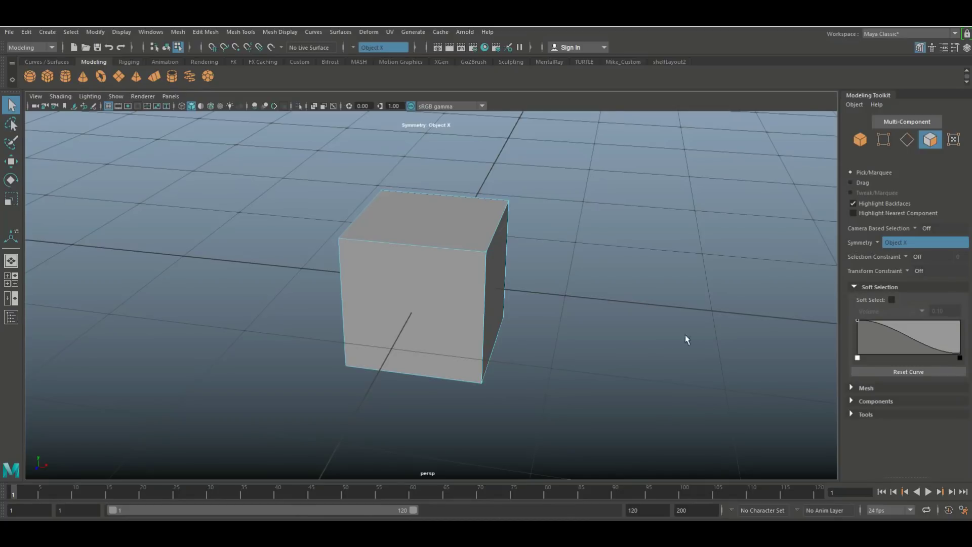
scroll(608, 364, "up", 3)
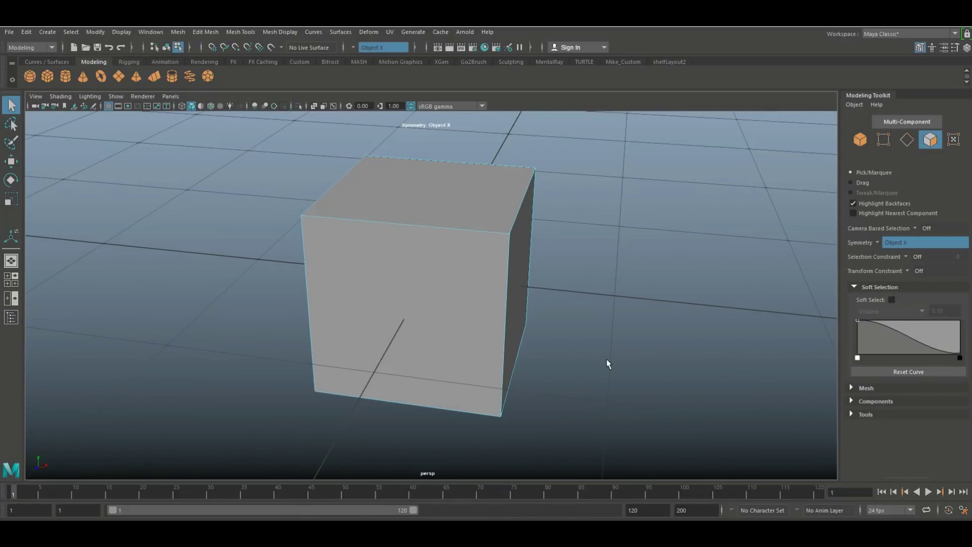
mouse_move(604, 358)
left_mouse_down("alt")
mouse_move(603, 347)
mouse_move(619, 353)
mouse_move(618, 369)
left_mouse_up("alt")
scroll(612, 349, "down", 3)
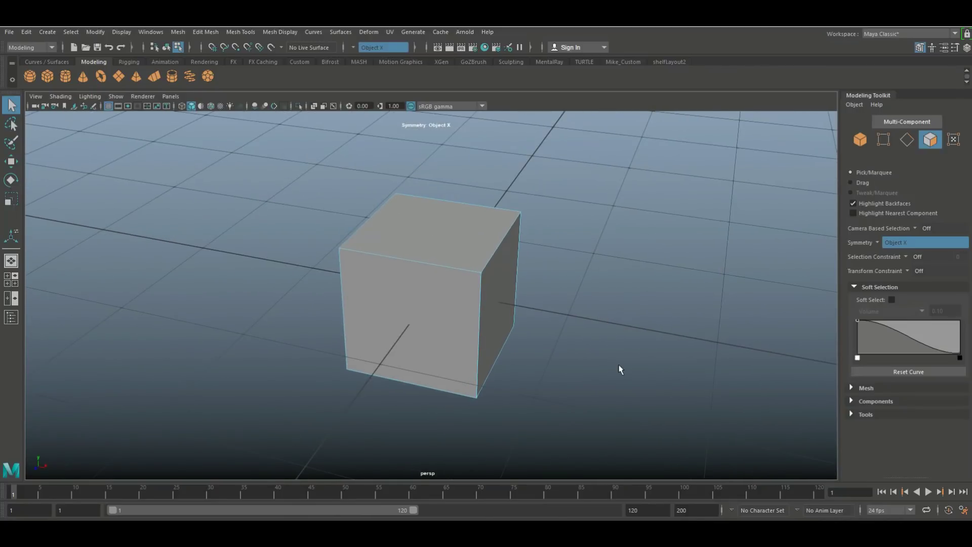
Step: Return to object selection, delete the cube and create a polygon sphere in its place
right_click_drag(476, 228, 502, 226)
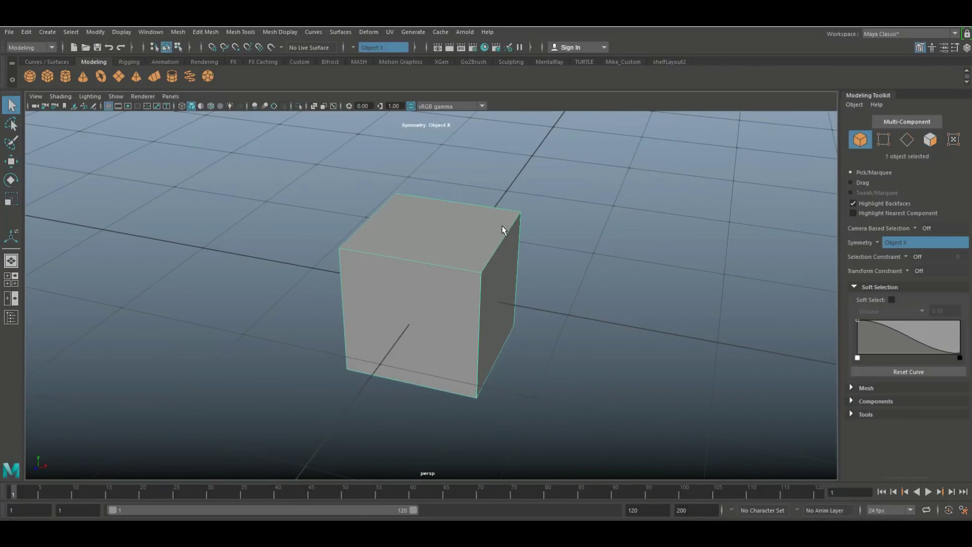
key("Delete")
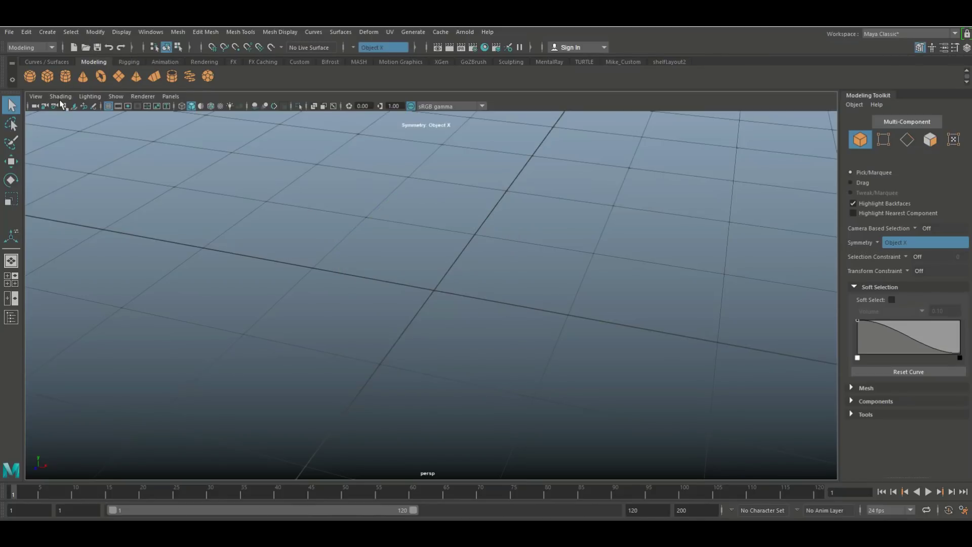
left_click(30, 76)
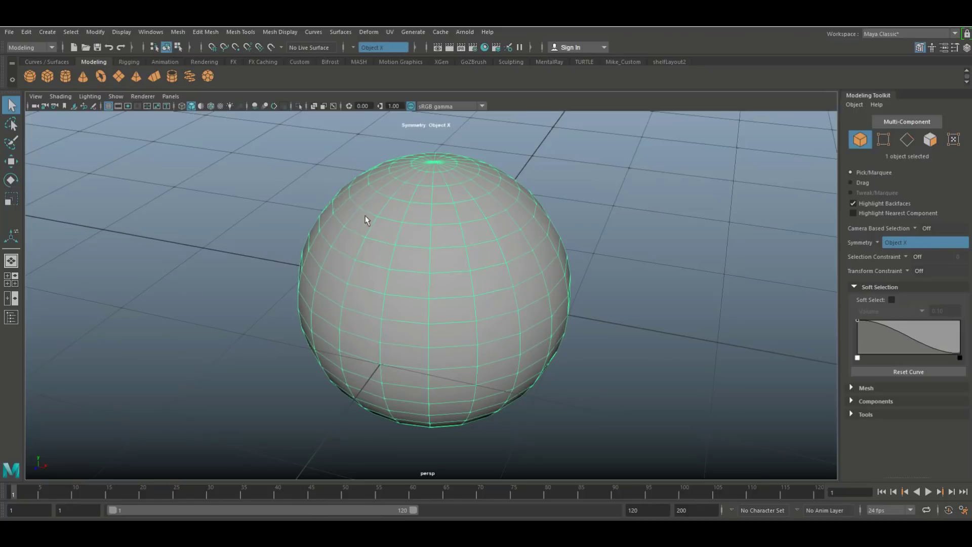
Step: Toggle soft select on and off, and pick a single face on the sphere's front in face selection mode
left_click(892, 299)
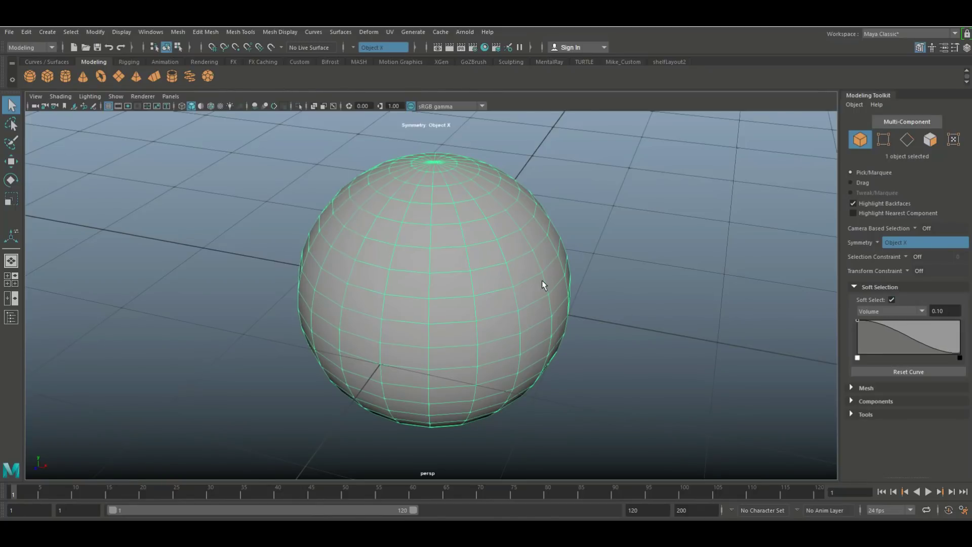
left_click(893, 301)
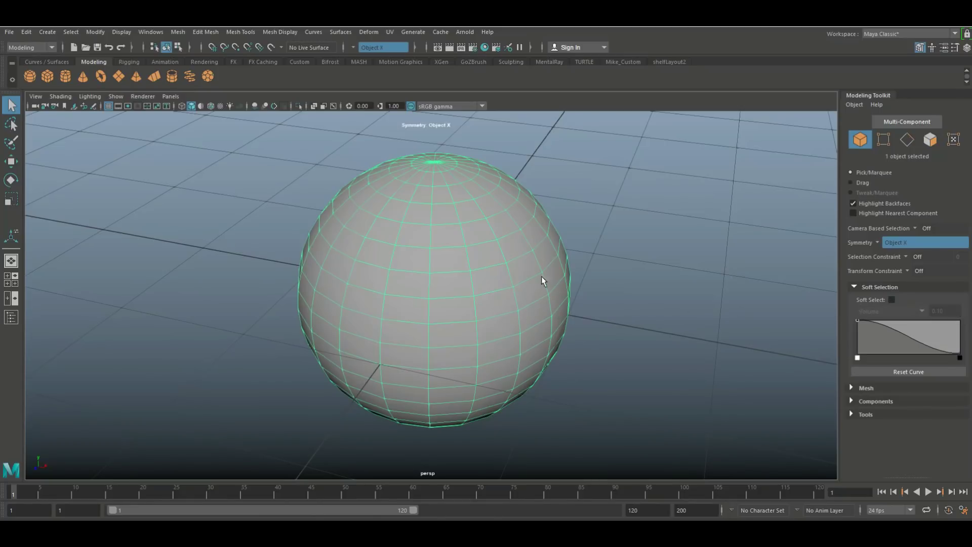
right_click_drag(472, 257, 474, 278)
left_click(475, 274)
left_click(489, 275)
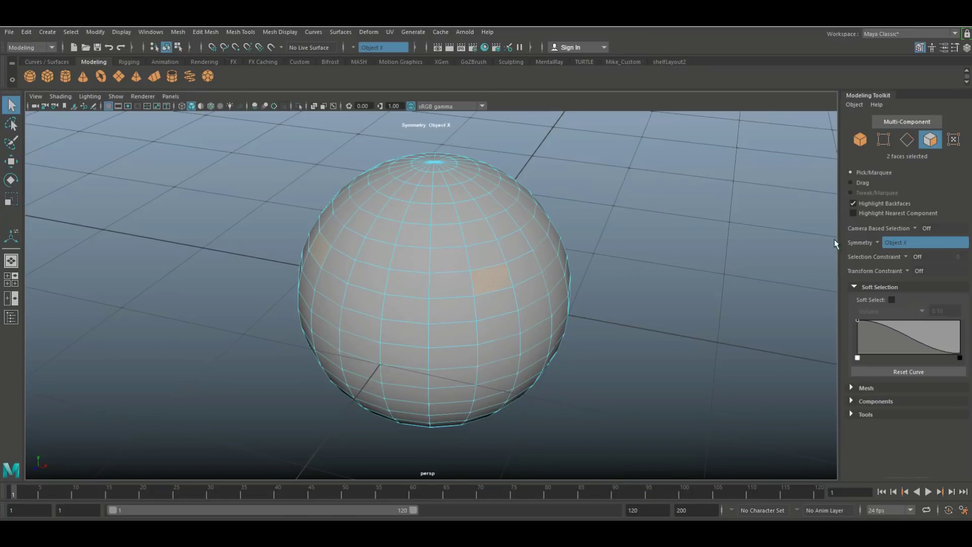
Step: Turn symmetry off and enable soft select for the selected face on the sphere
left_click(904, 243)
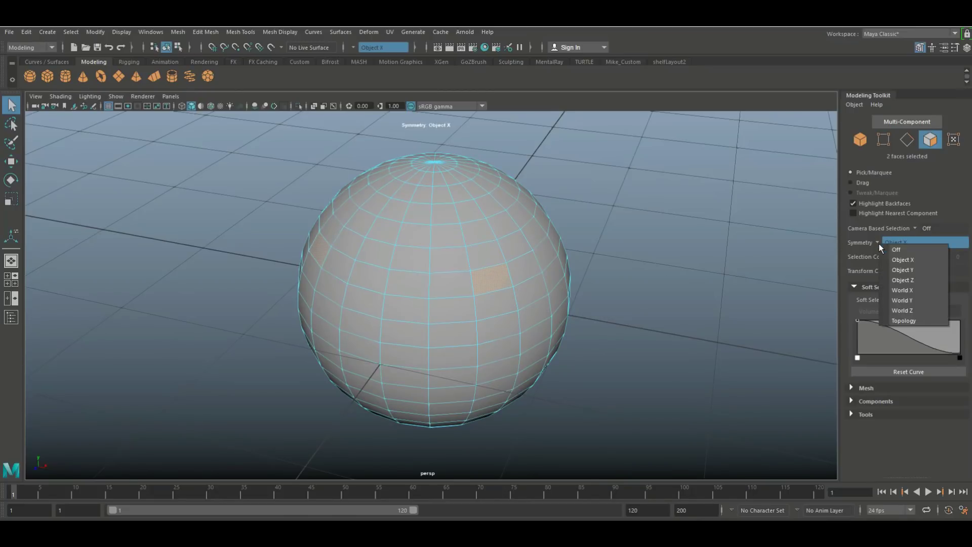
left_click(904, 250)
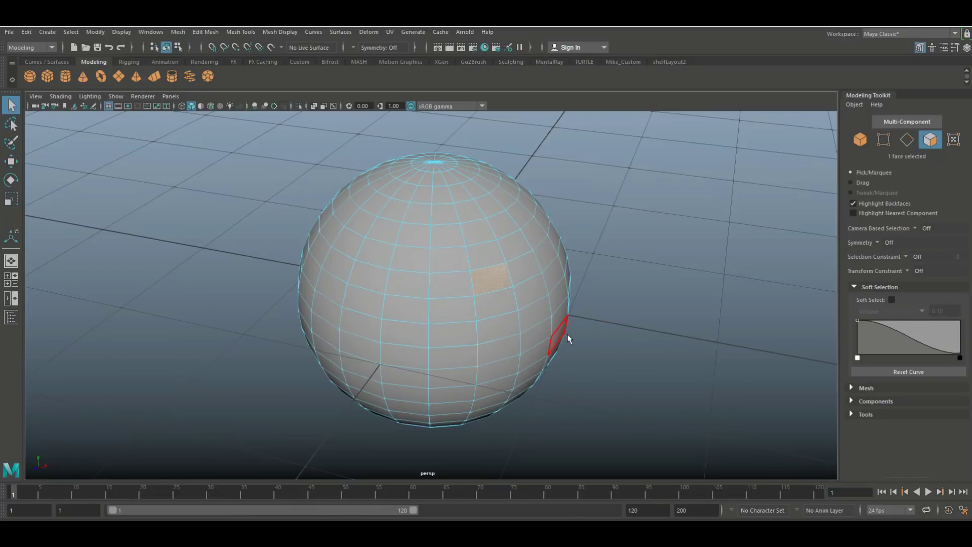
key("b")
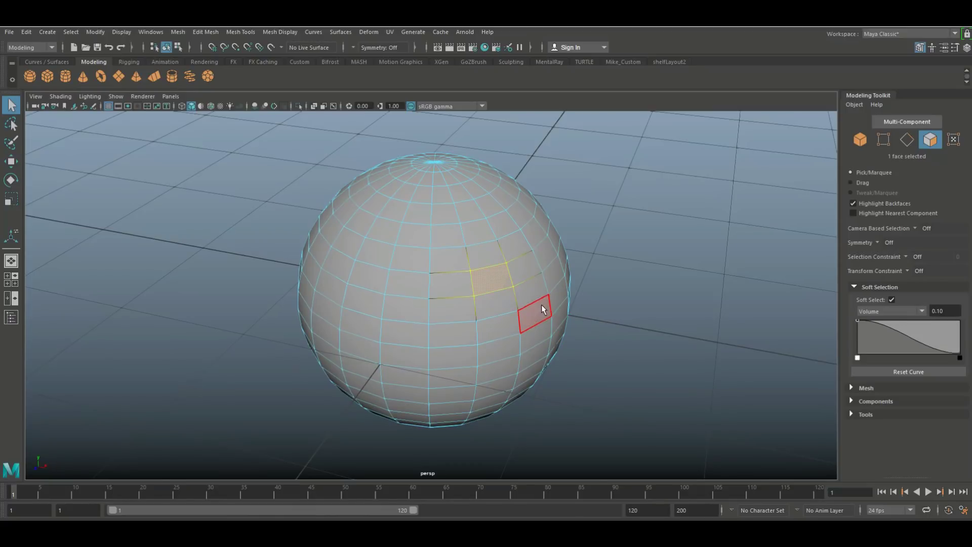
Step: Enlarge the soft selection falloff radius interactively to about 0.99 and activate the Move tool
middle_click_drag(490, 263, 580, 265)
left_click_drag(523, 277, 635, 278)
key("w")
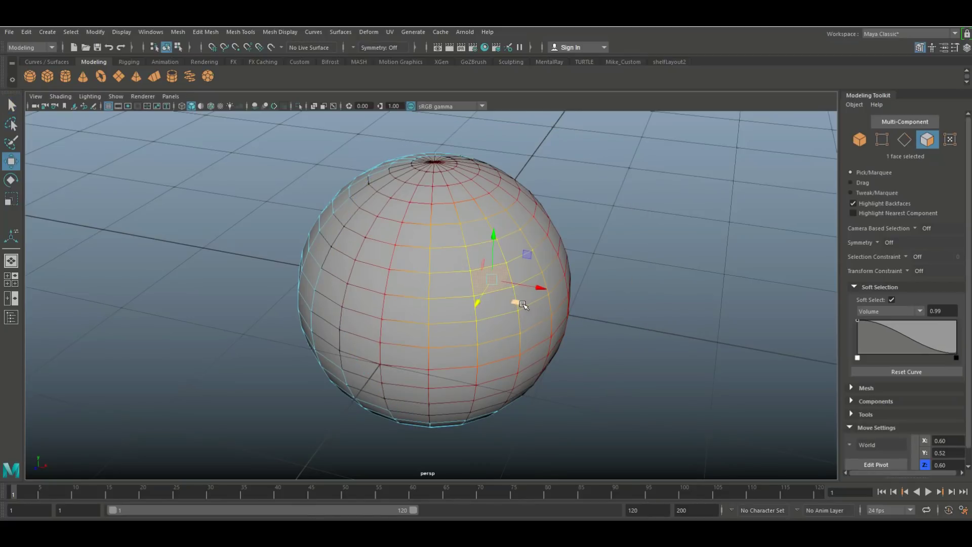
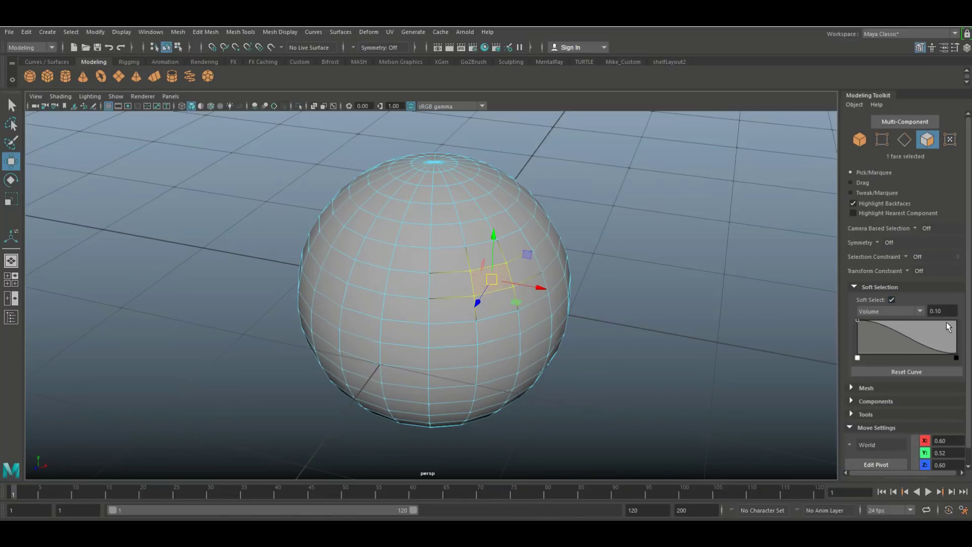
Step: Try soft selection falloff radii of 1, 0.1 and 2 on the selected face
left_click(953, 310)
key("Return")
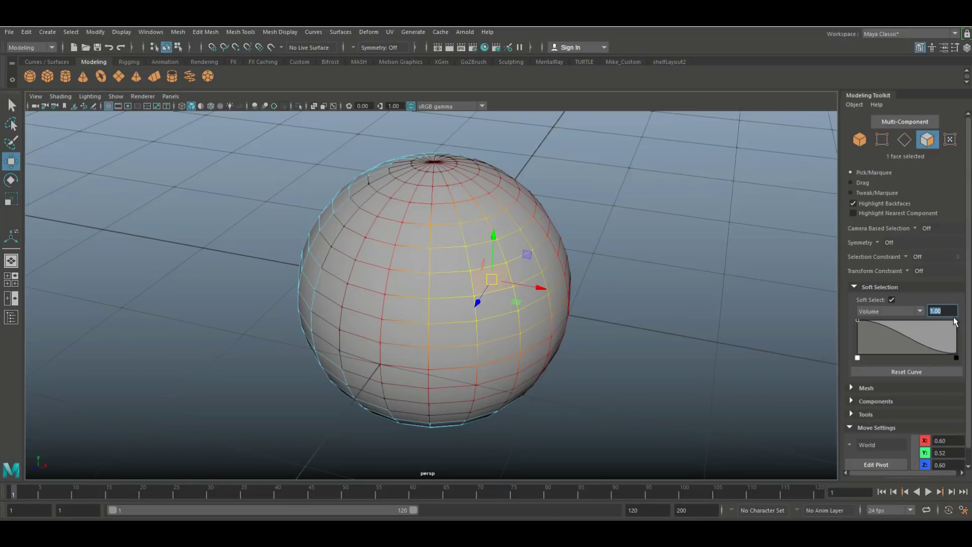
type("0.1")
key("Return")
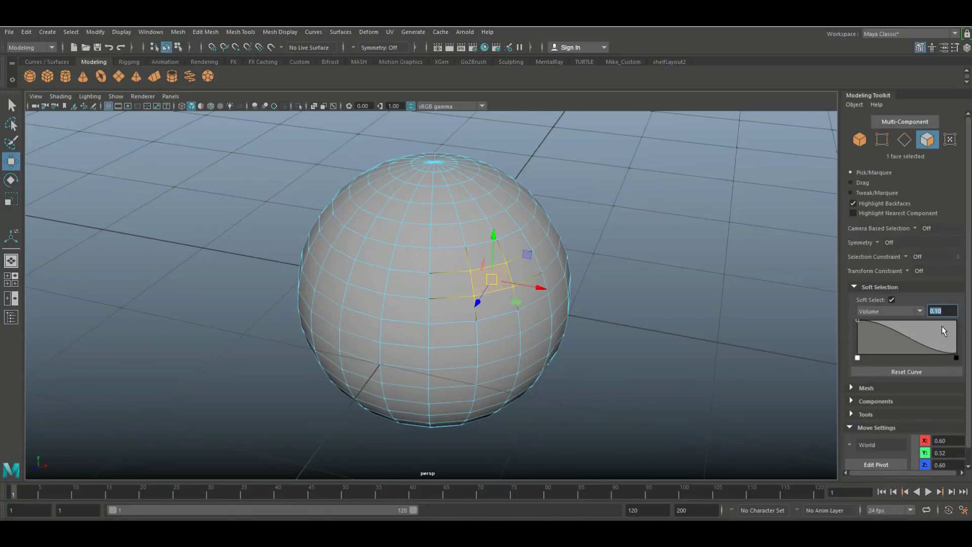
type("2")
key("Return")
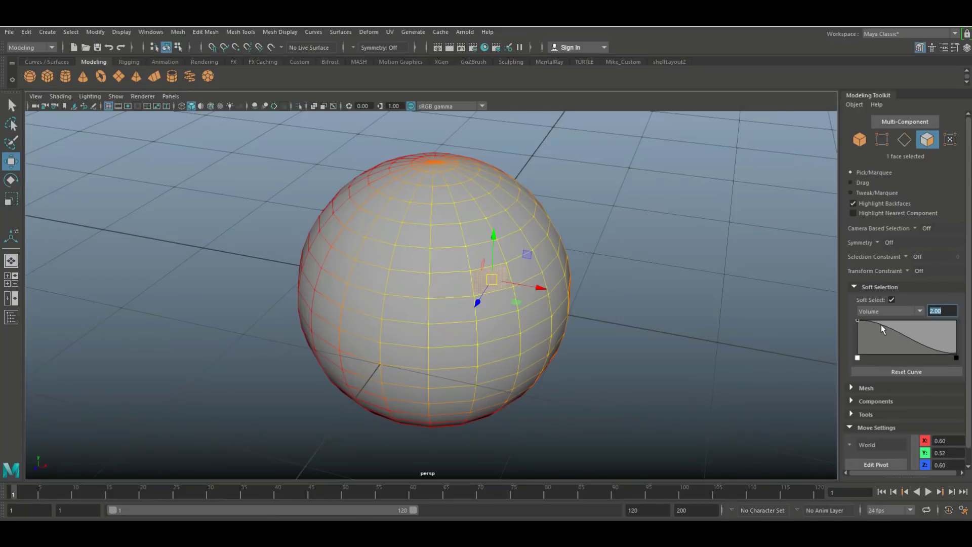
Step: Set the soft selection falloff radius to 1 and push the selected face inward into the sphere
left_click_drag(542, 346, 537, 268, "alt")
left_click(938, 309)
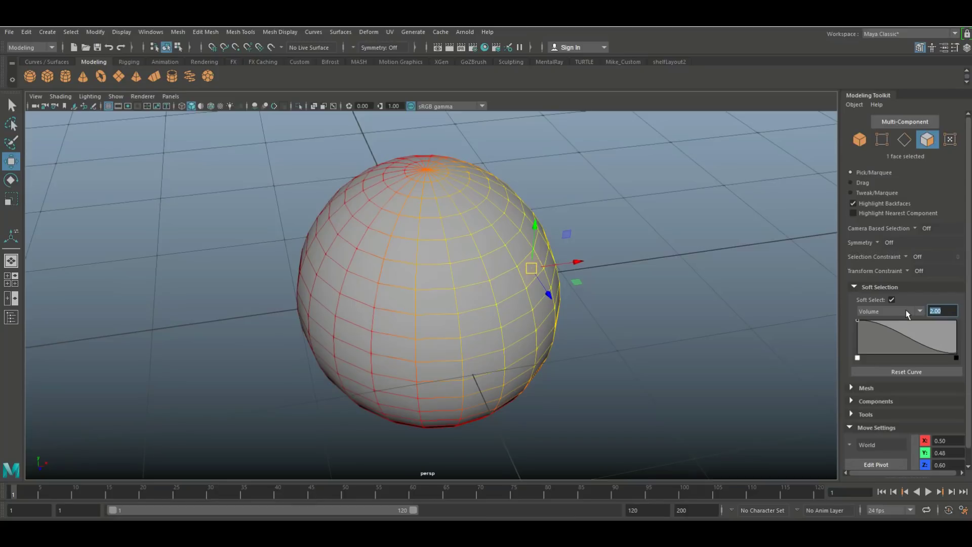
type("1")
key("Return")
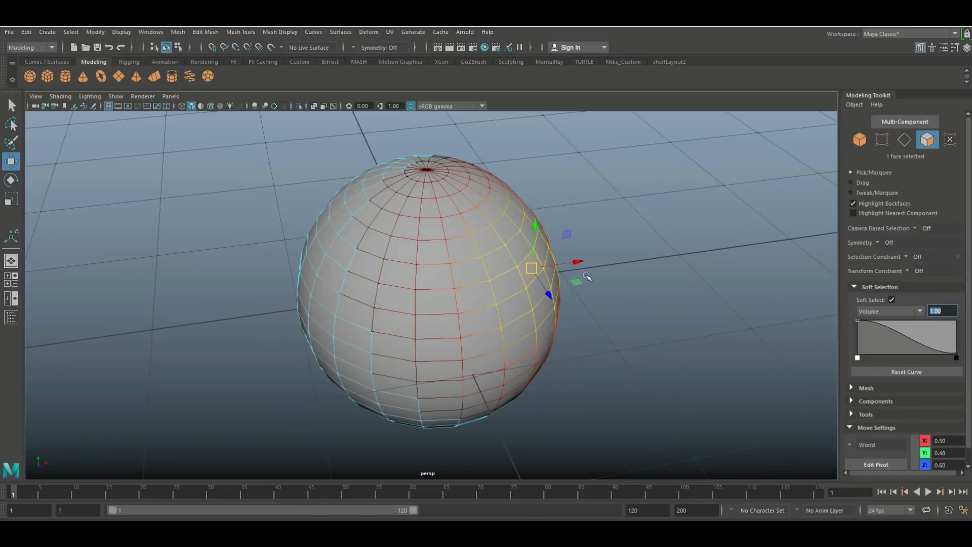
left_click_drag(531, 268, 508, 267)
Step: Reshape the falloff curve with a dip followed by a peak, and pull the selected face outward from the sphere
left_click_drag(879, 327, 922, 340)
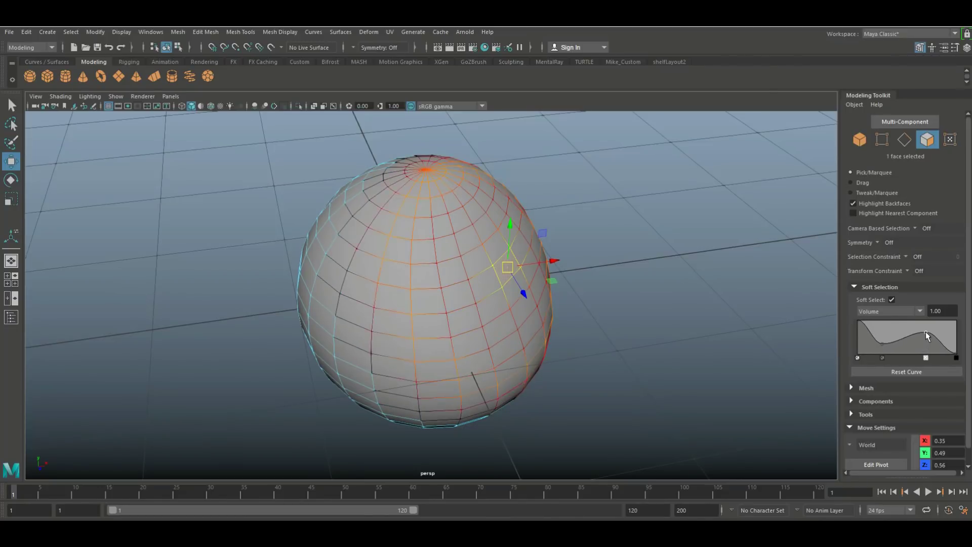
left_click_drag(507, 266, 579, 268)
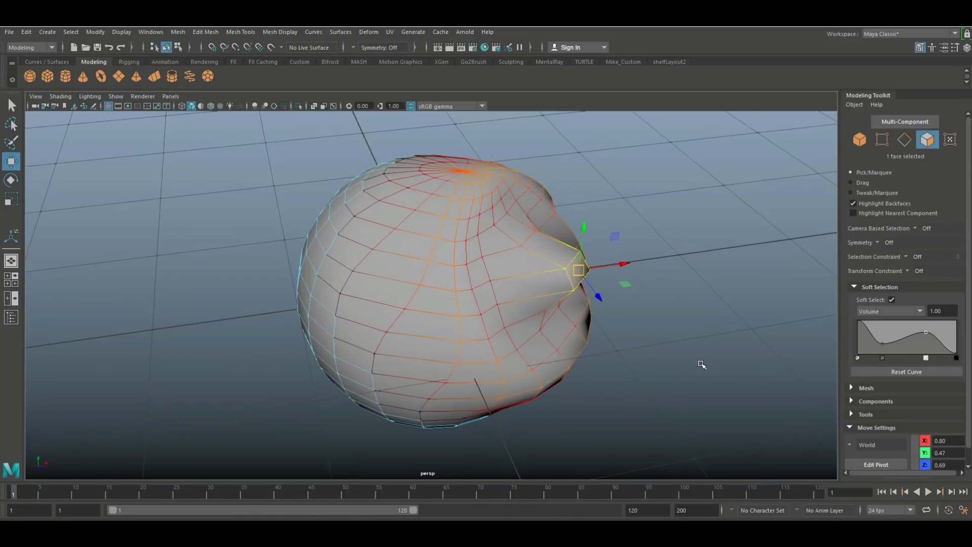
Step: Reset the falloff curve, and undo both that reset and the outward pull of the face
left_click(917, 372)
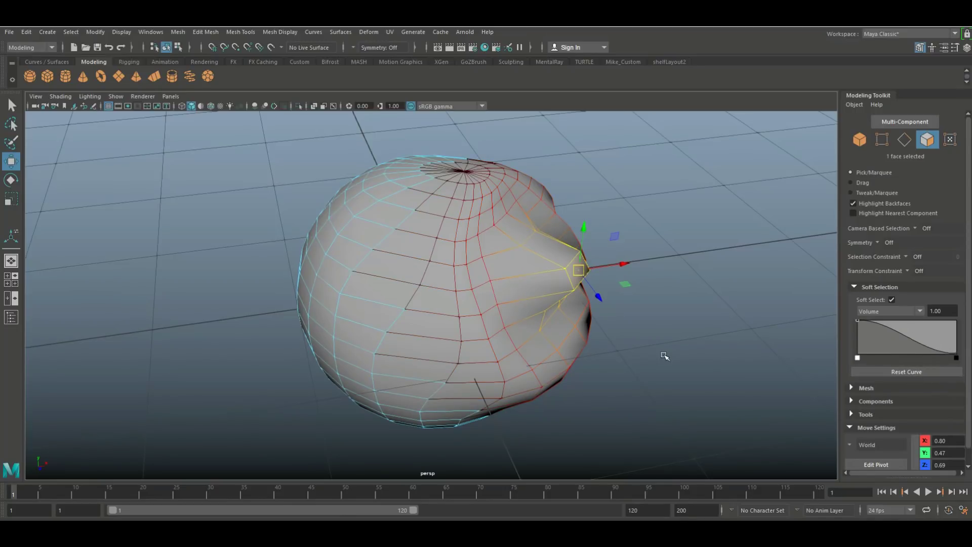
key("ctrl+z")
key("ctrl+z")
key("ctrl+z")
key("ctrl+z")
key("ctrl+z")
key("ctrl+z")
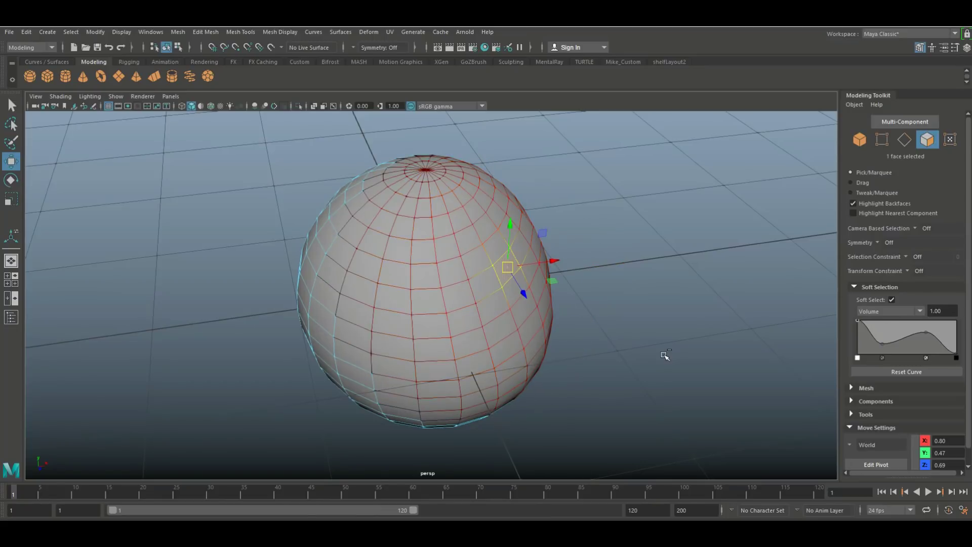
Step: Undo the remaining soft selection curve and radius changes along with the face's displacement on the sphere
key("ctrl+z")
key("ctrl+z")
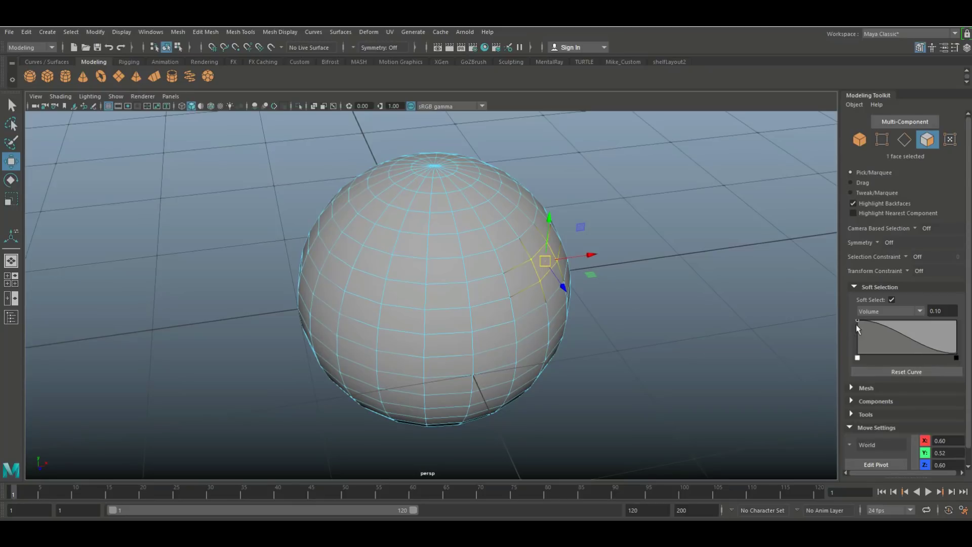
scroll(648, 349, "down", 4)
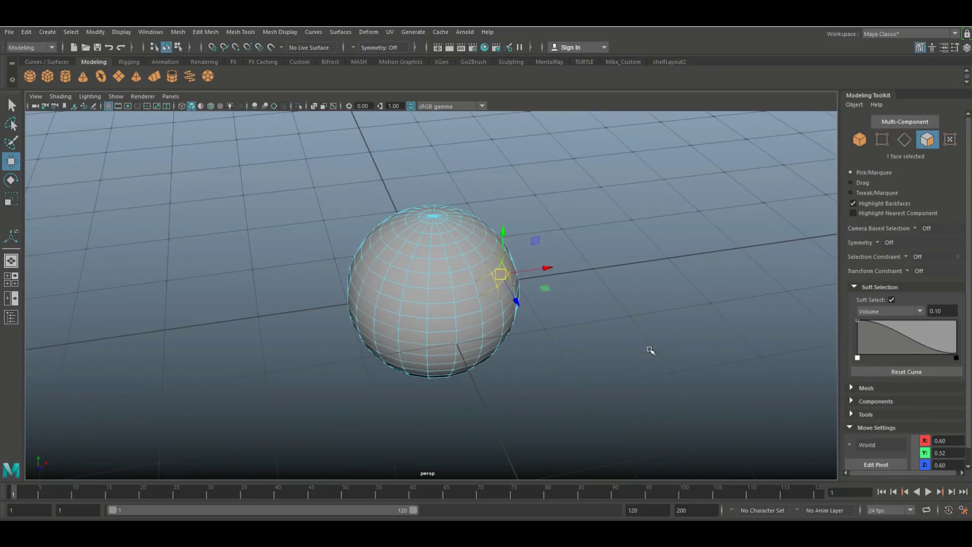
left_click_drag(650, 349, 624, 334, "alt")
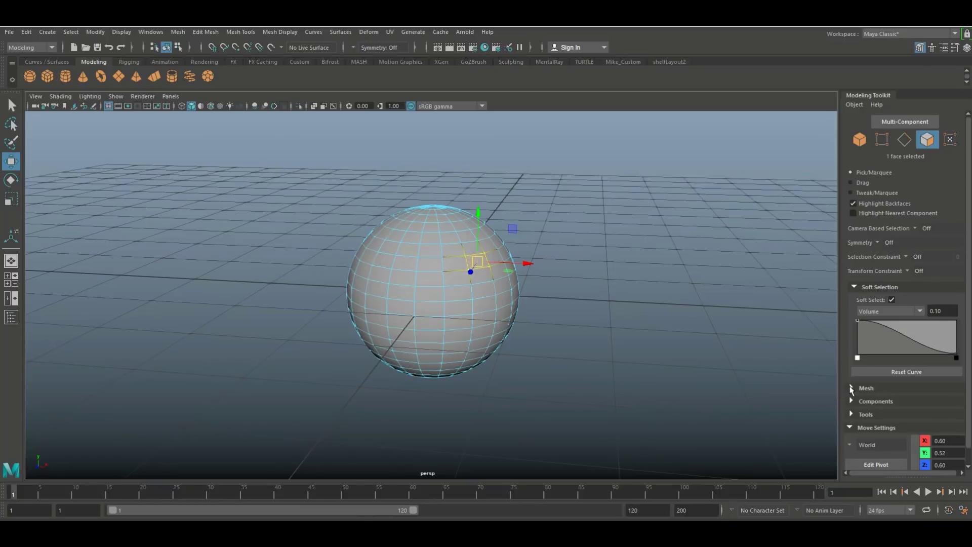
Step: Reveal the Modeling Toolkit's Mesh commands
left_click(851, 388)
scroll(749, 364, "down", 3)
scroll(748, 361, "up", 2)
scroll(751, 368, "down", 3)
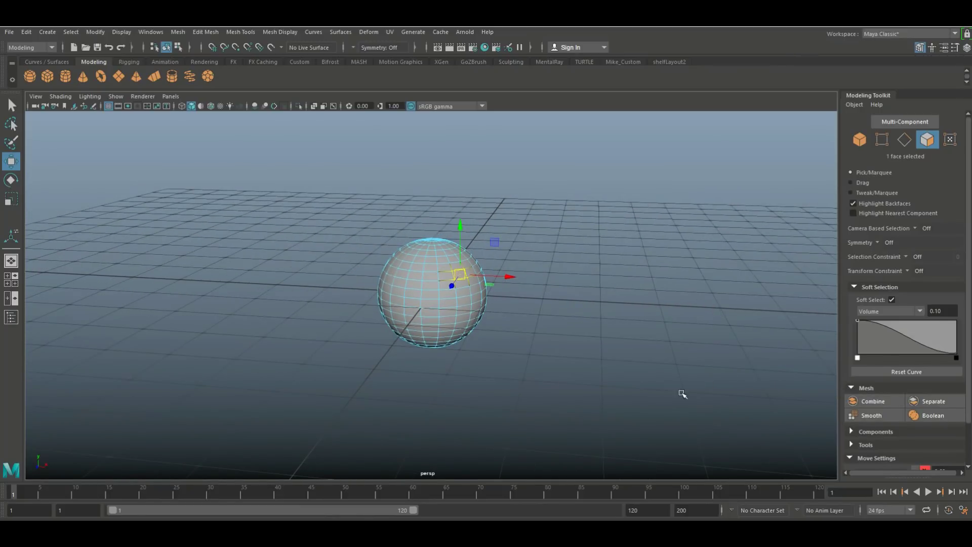
scroll(669, 400, "up", 2)
scroll(668, 400, "down", 2)
scroll(663, 396, "up", 2)
left_click_drag(641, 385, 614, 386, "alt")
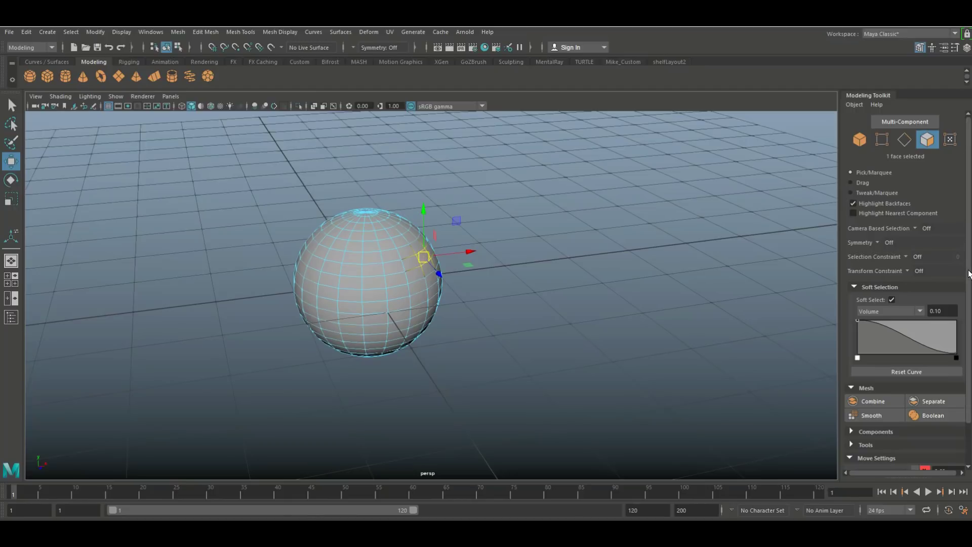
scroll(968, 273, "down", 3)
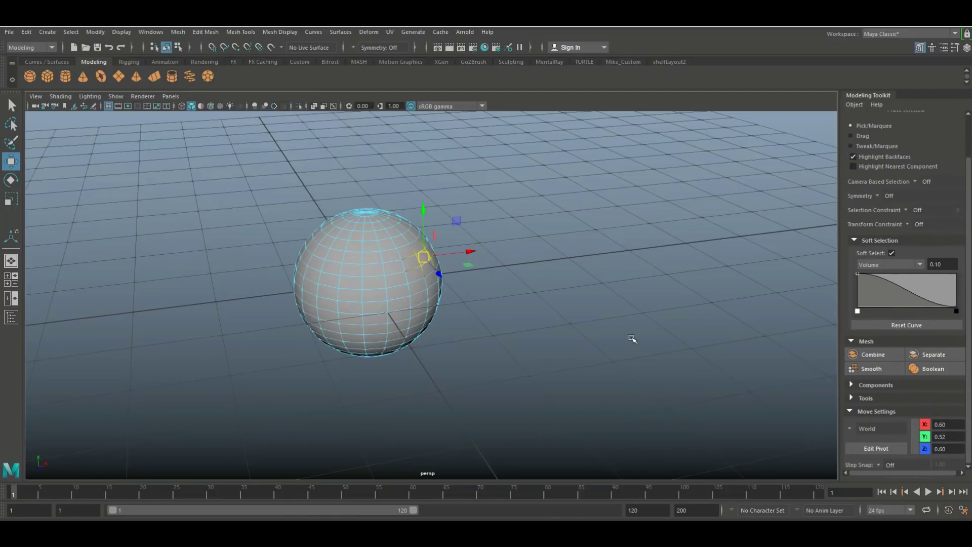
left_click_drag(629, 336, 618, 339, "alt")
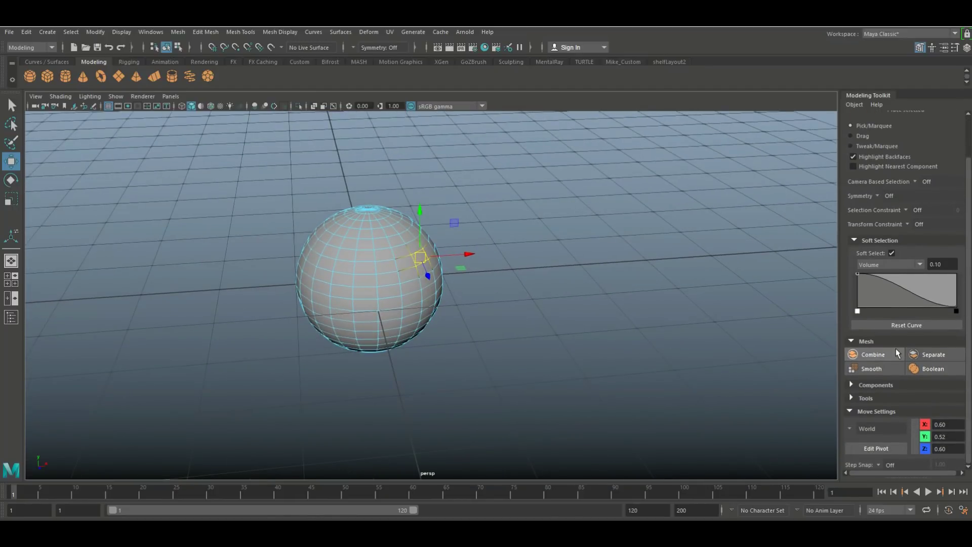
Step: Create a polygon cube and move it along X to stand beside the sphere
left_click(49, 80)
left_click_drag(418, 276, 616, 265)
left_click(390, 289)
left_click(556, 269)
Step: Combine the sphere and the cube into one mesh and select the result
left_click(388, 269)
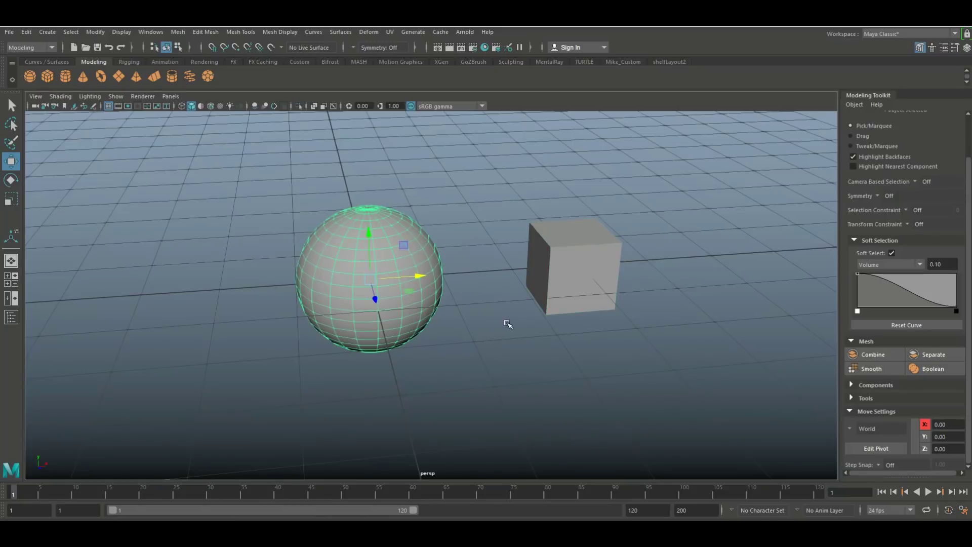
left_click(567, 250, "shift")
left_click(886, 353)
left_click(606, 372)
left_click(590, 256)
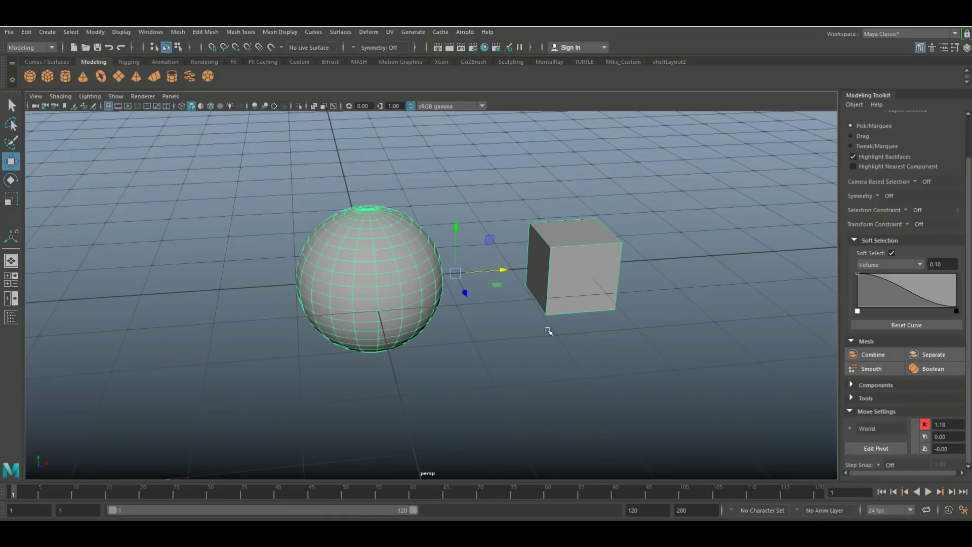
Step: Separate the combined mesh into individual objects and select only the cube
left_click(947, 358)
left_click(661, 358)
left_click(577, 271)
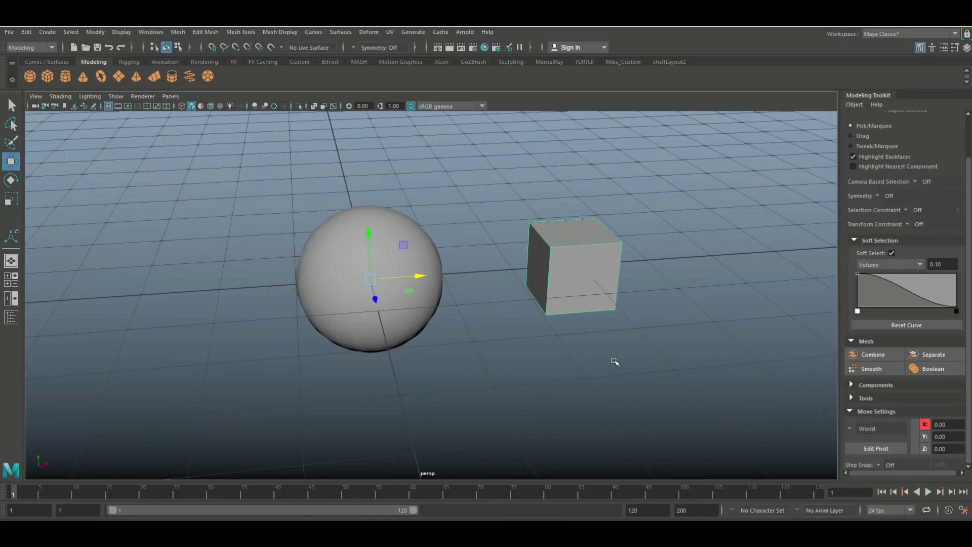
Step: Preview the cube smoothed, return it to its unsmoothed display, and apply Smooth with 3 divisions
key("3")
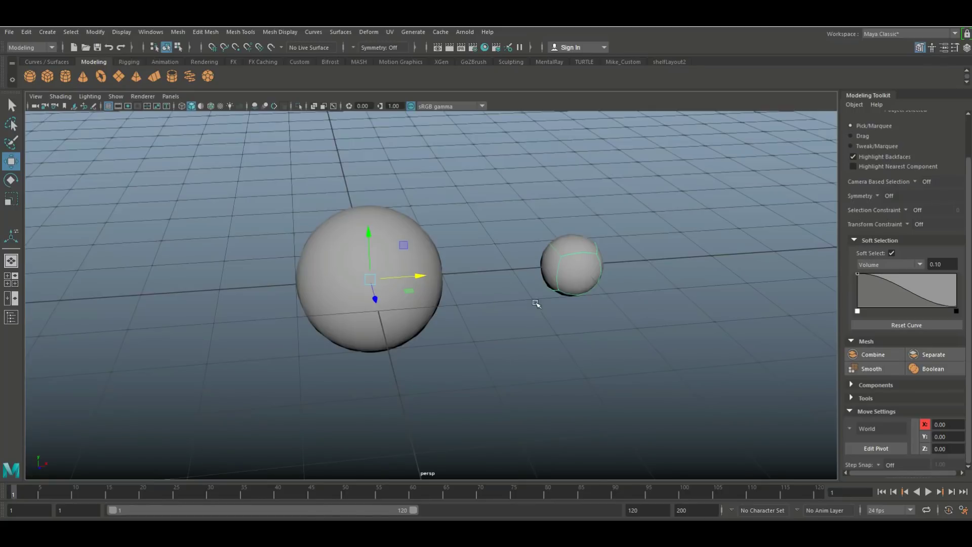
key("1")
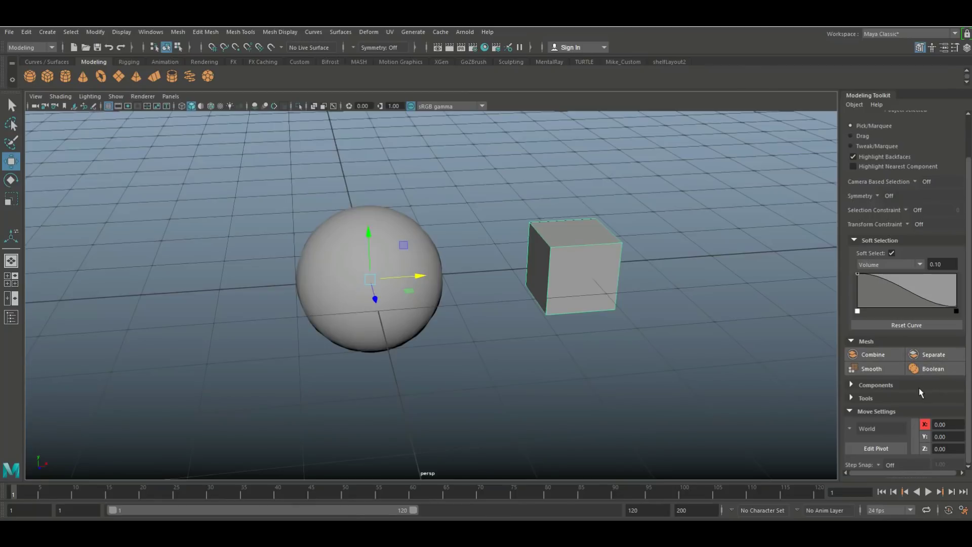
left_click(872, 369)
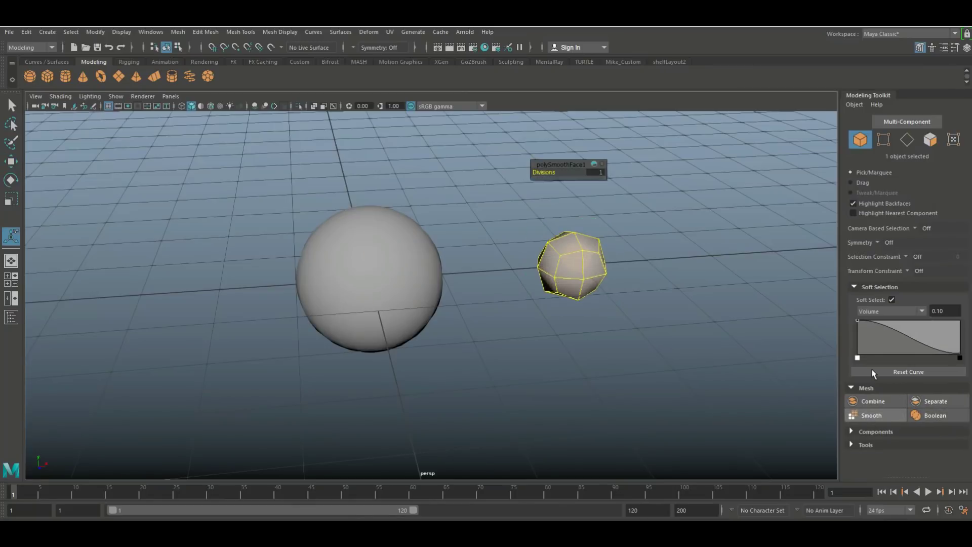
left_click(596, 172)
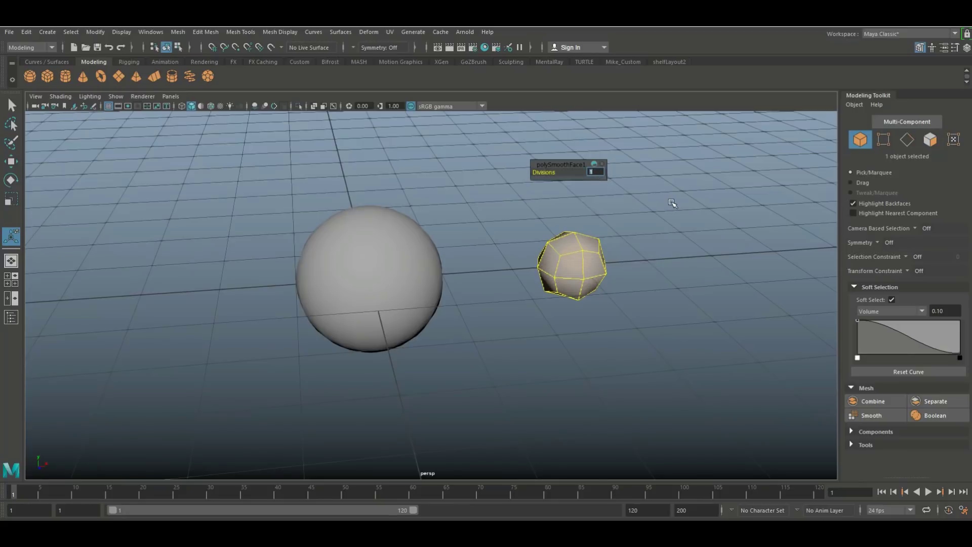
type("3")
key("Return")
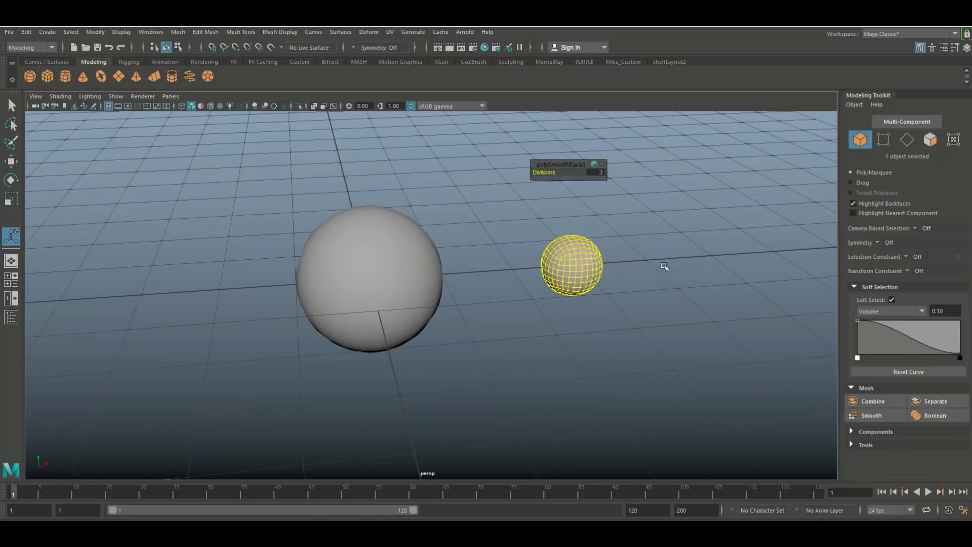
scroll(663, 267, "up", 3)
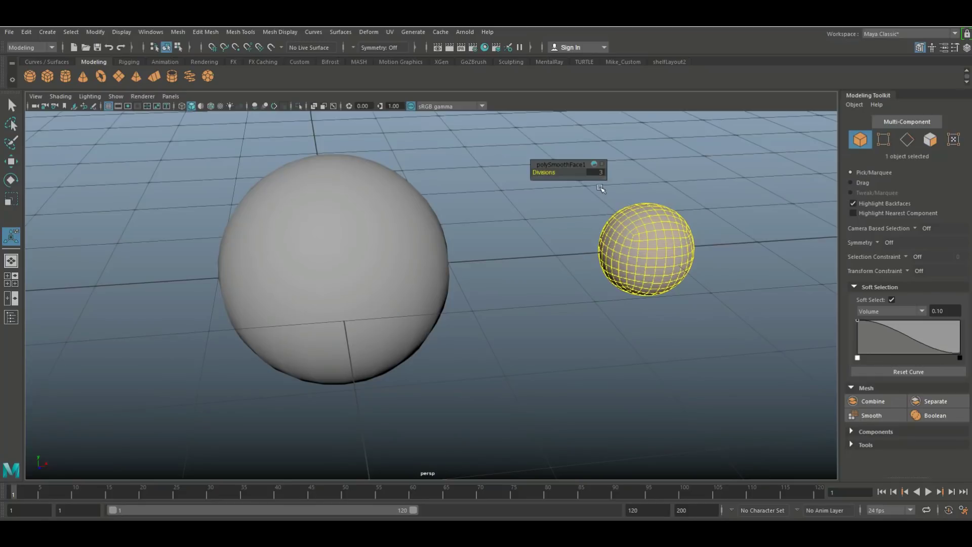
left_click(595, 329)
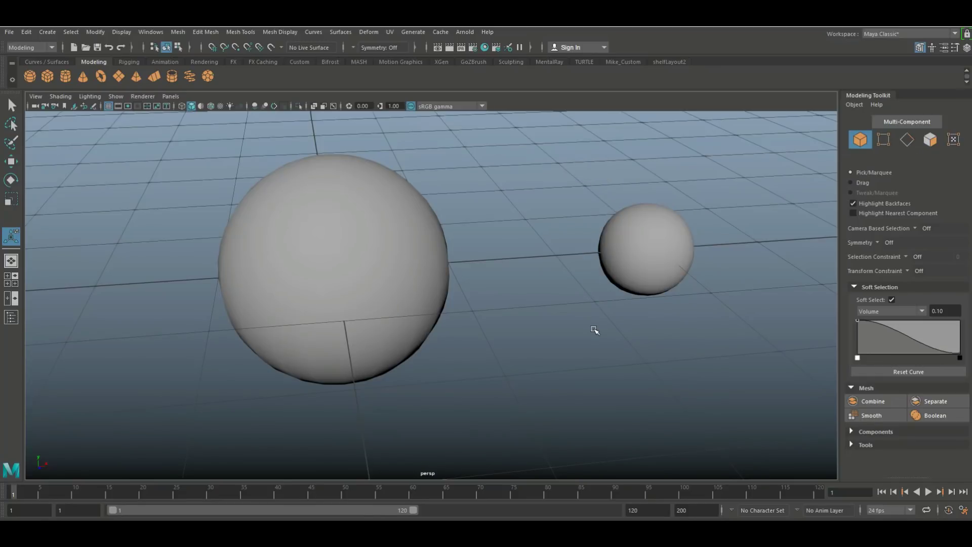
Step: Undo the cube's smoothing
key("ctrl+z")
key("ctrl+z")
key("ctrl+z")
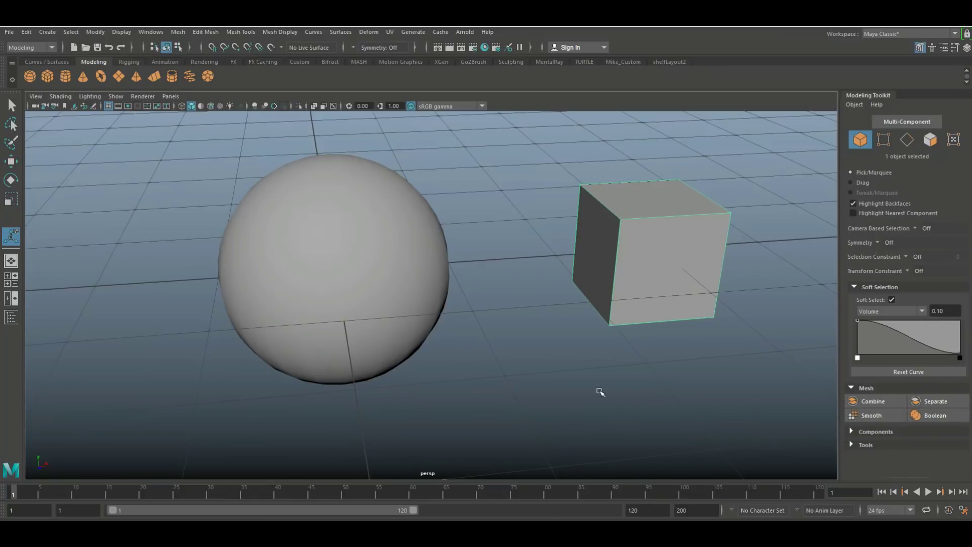
middle_click_drag(601, 384, 544, 381, "alt")
left_click_drag(544, 381, 564, 354, "alt")
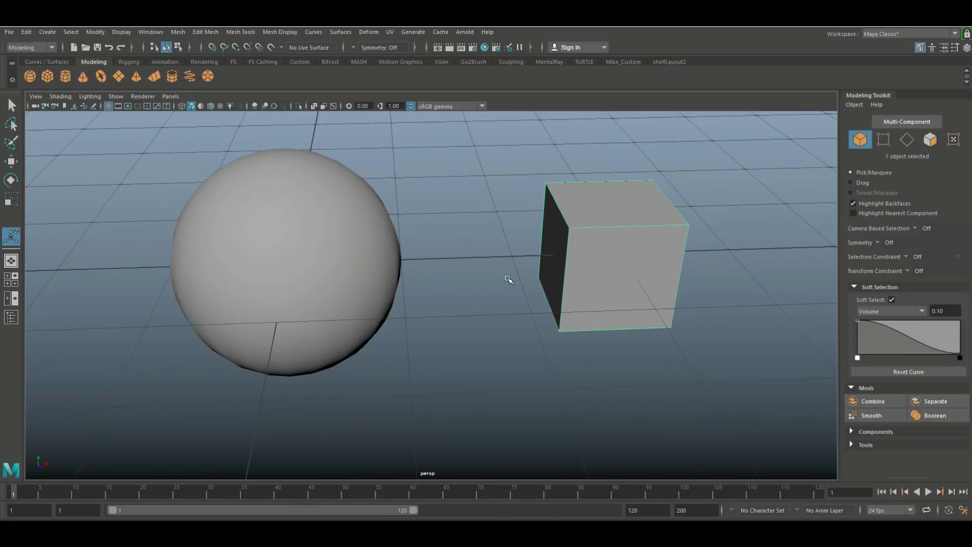
Step: Move the cube along X so it overlaps the sphere, and merge both with a Boolean union
key("w")
left_click_drag(336, 261, 113, 288)
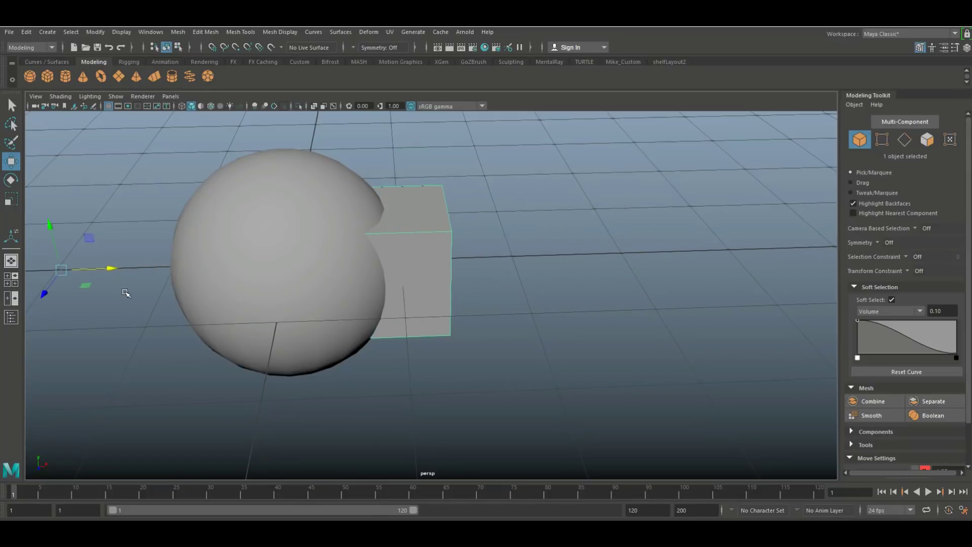
left_click(346, 194, "shift")
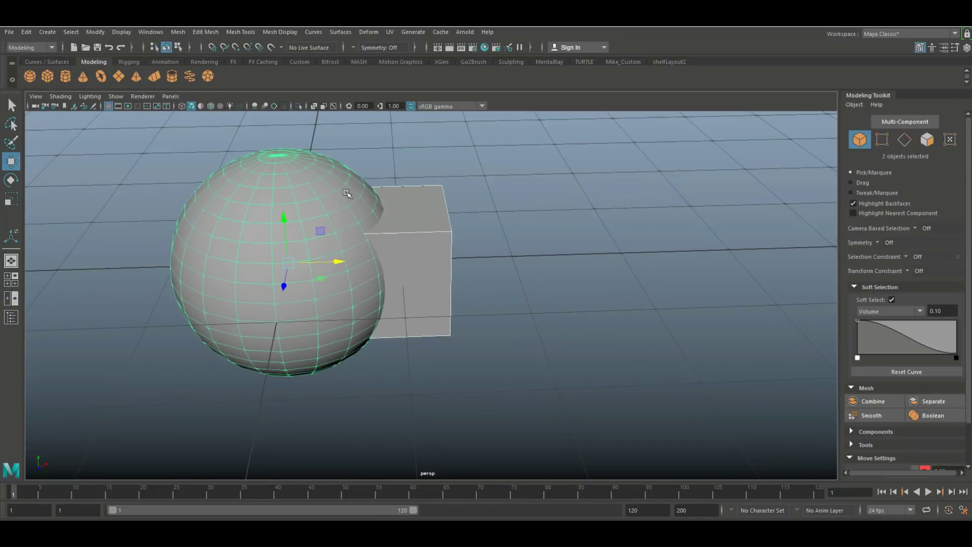
left_click(932, 415)
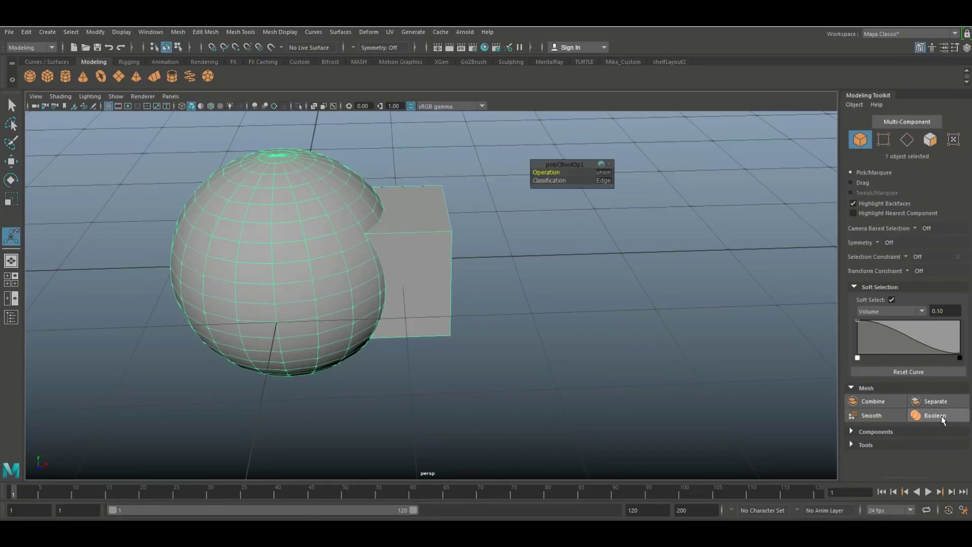
left_click(604, 173)
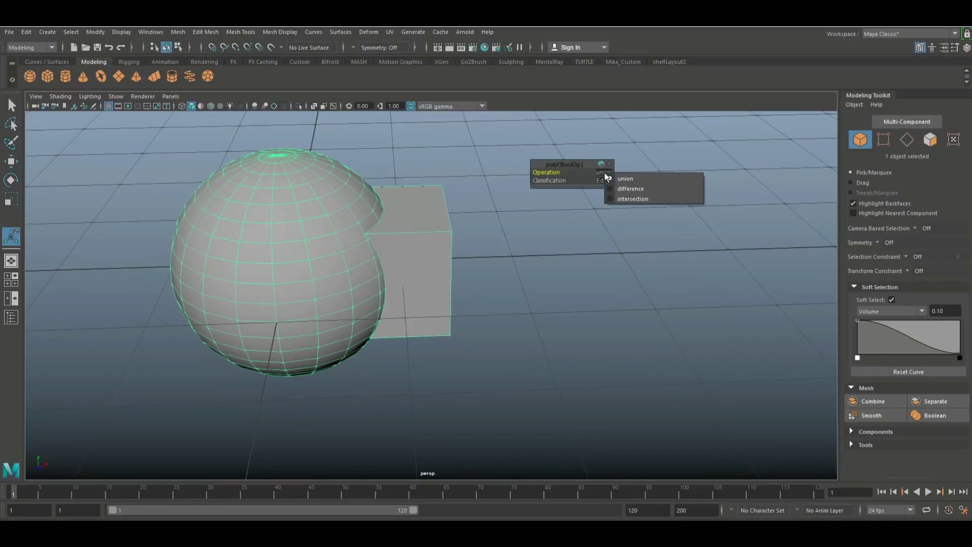
left_click(639, 182)
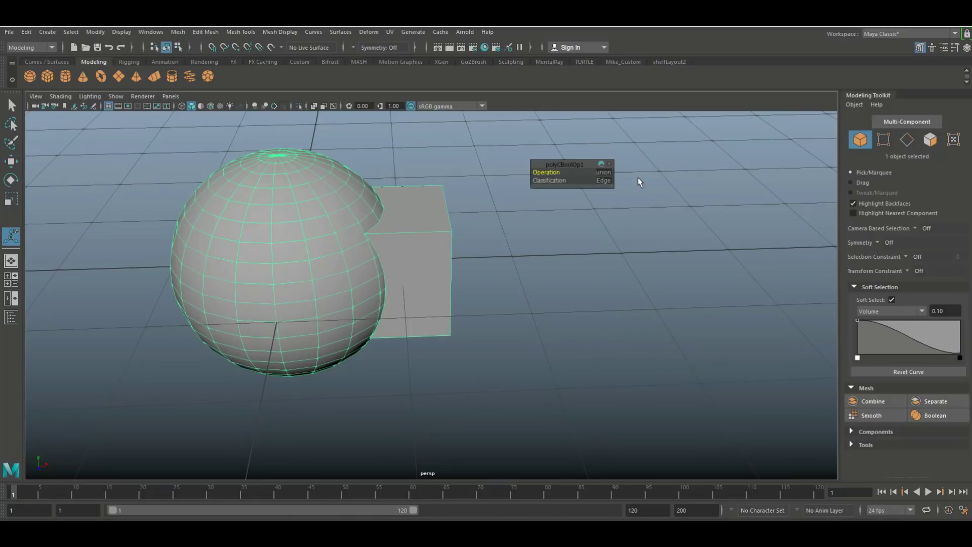
Step: Examine the inside of the sphere and cube union in wireframe display
left_click(595, 273)
key("4")
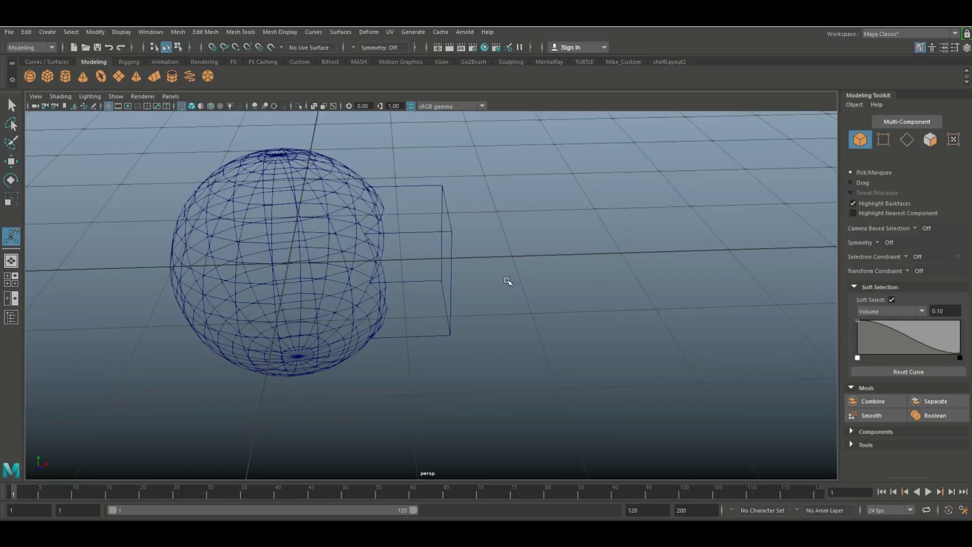
left_click_drag(510, 281, 698, 295, "alt")
scroll(562, 283, "up", 5)
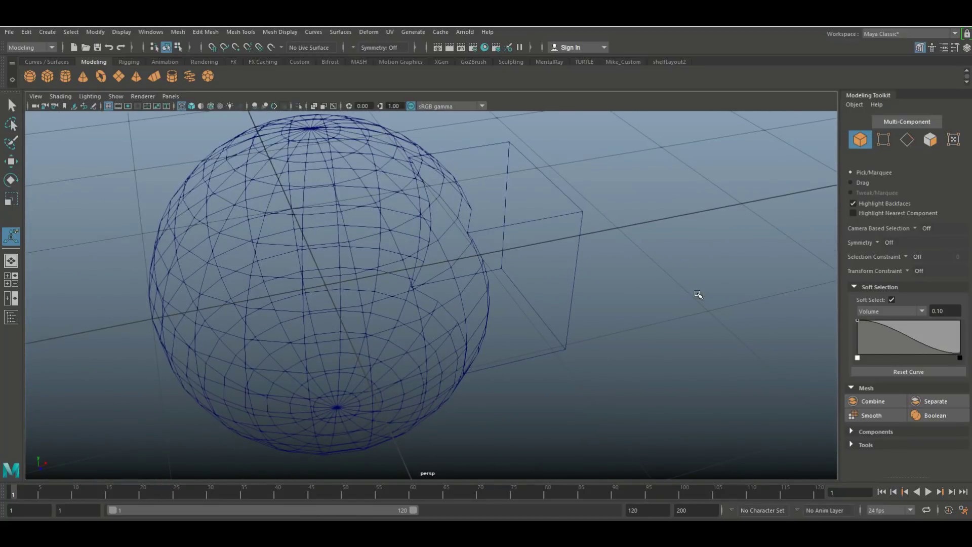
Step: Undo the Boolean union and the cube's move into the sphere
key("ctrl+z")
key("ctrl+z")
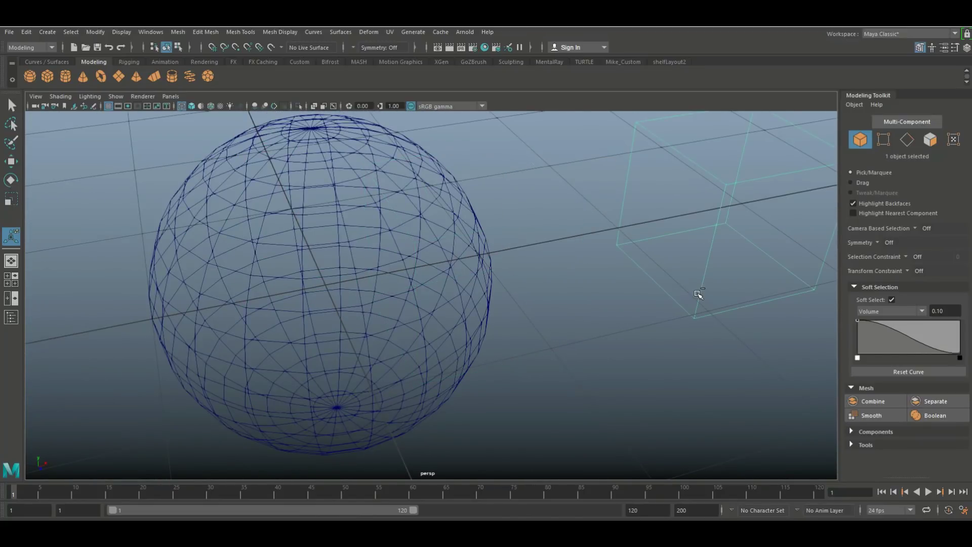
key("ctrl+z")
key("ctrl+z")
key("ctrl+z")
key("ctrl+z")
key("ctrl+z")
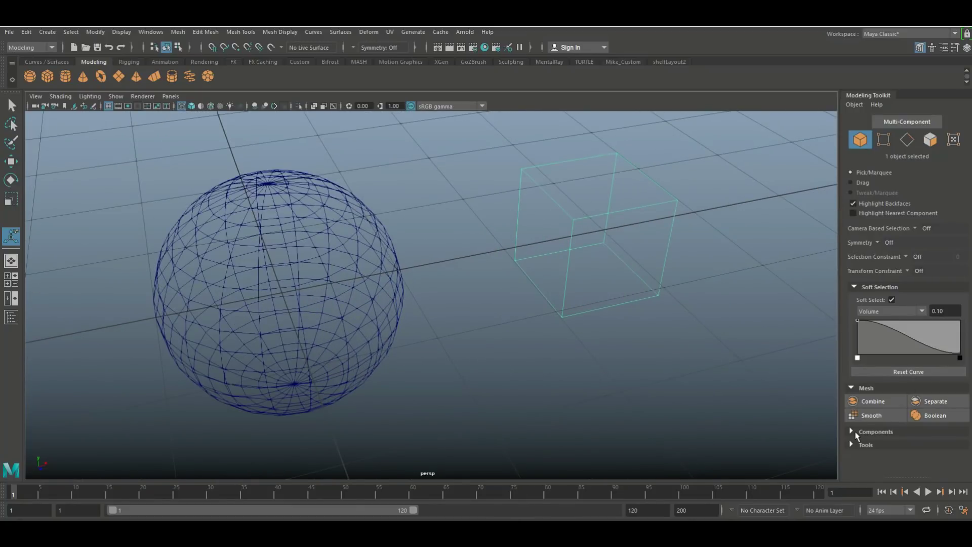
Step: Reveal the Modeling Toolkit's Components commands while keeping the Mesh commands shown
left_click(851, 431)
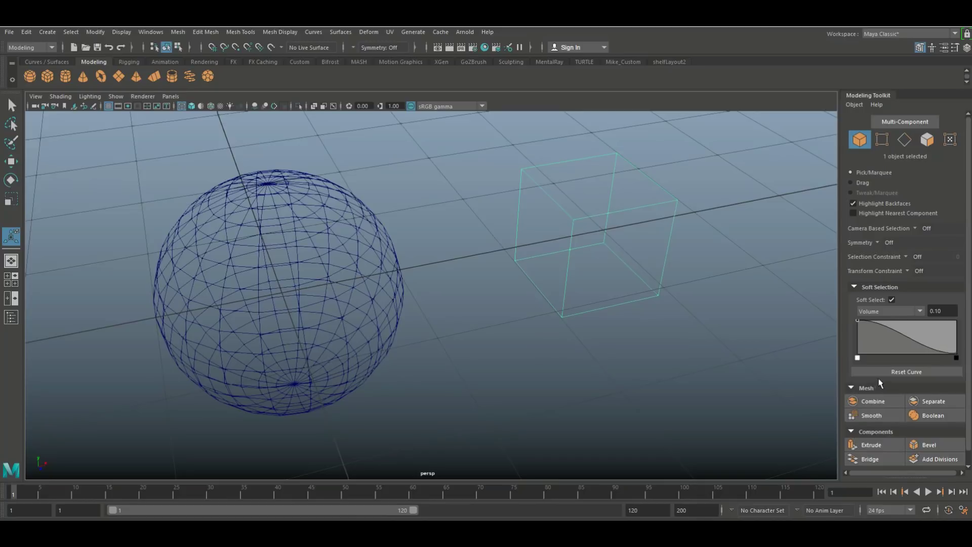
scroll(861, 372, "down", 2)
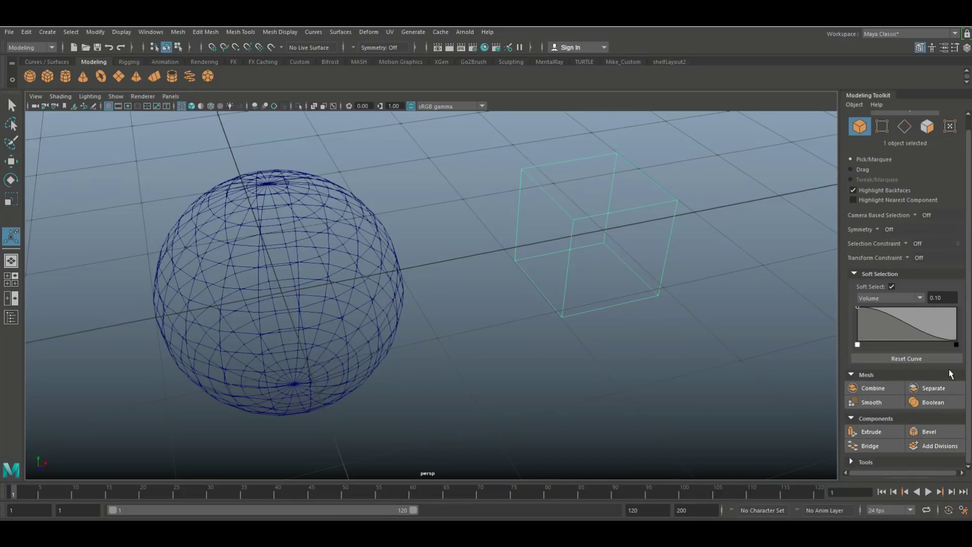
left_click(851, 375)
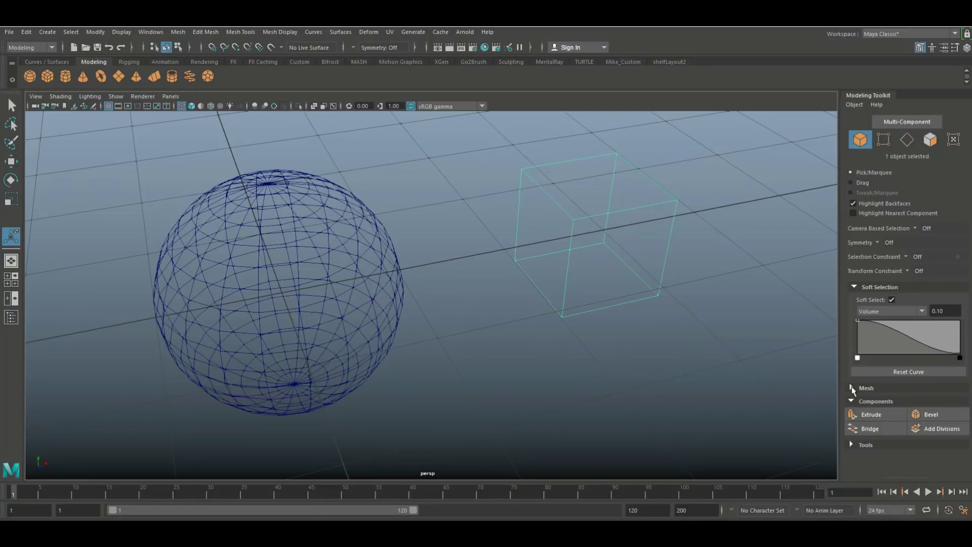
left_click(852, 388)
scroll(910, 393, "down", 1)
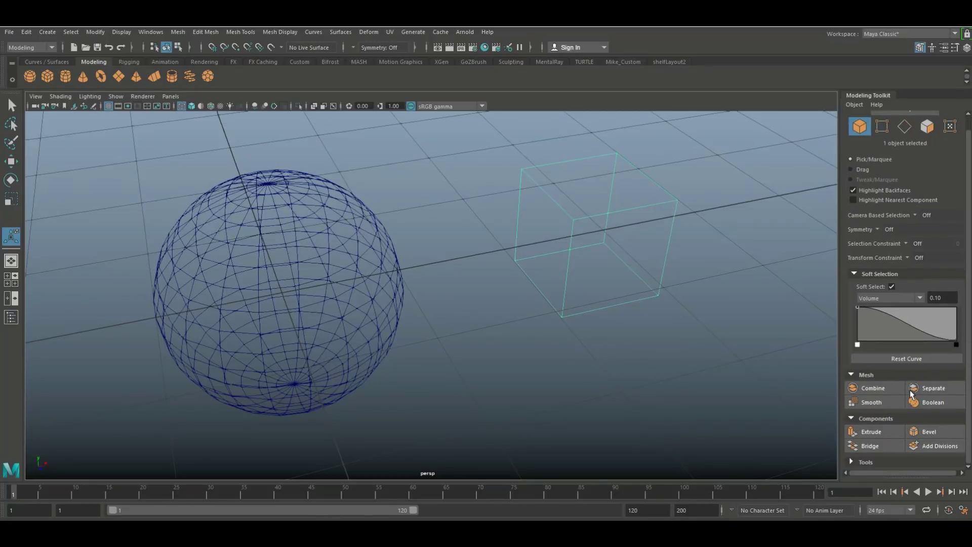
Step: Return the viewport to shaded display and frame the sphere and the cube
scroll(685, 401, "up", 2)
middle_click_drag(547, 350, 460, 371, "alt")
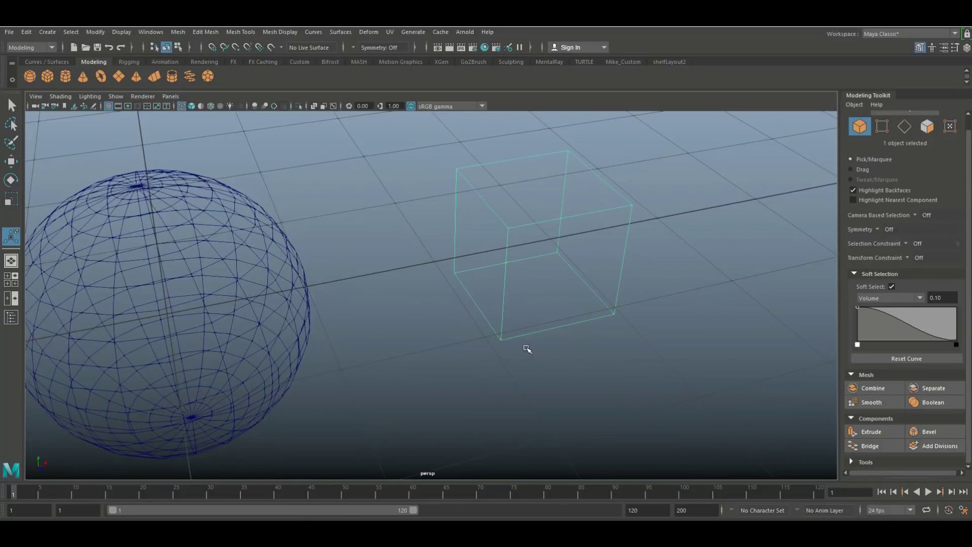
key("5")
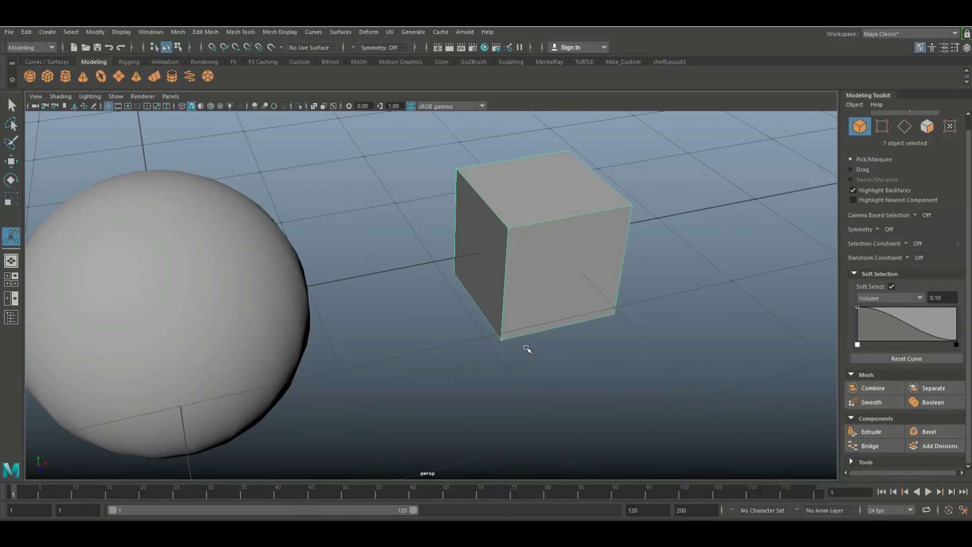
key("a")
mouse_move(527, 347)
left_mouse_down("alt")
mouse_move(536, 332)
mouse_move(538, 353)
left_mouse_up("alt")
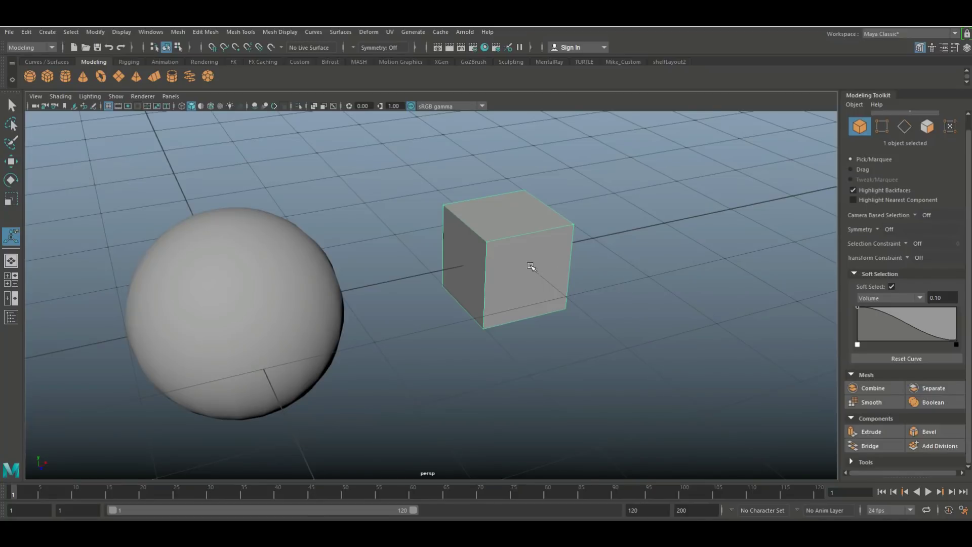
Step: Turn off soft selection and try extruding the cube's front face outward by about 1.08, undoing the pull
left_click(928, 128)
left_click(546, 245)
left_click(879, 434)
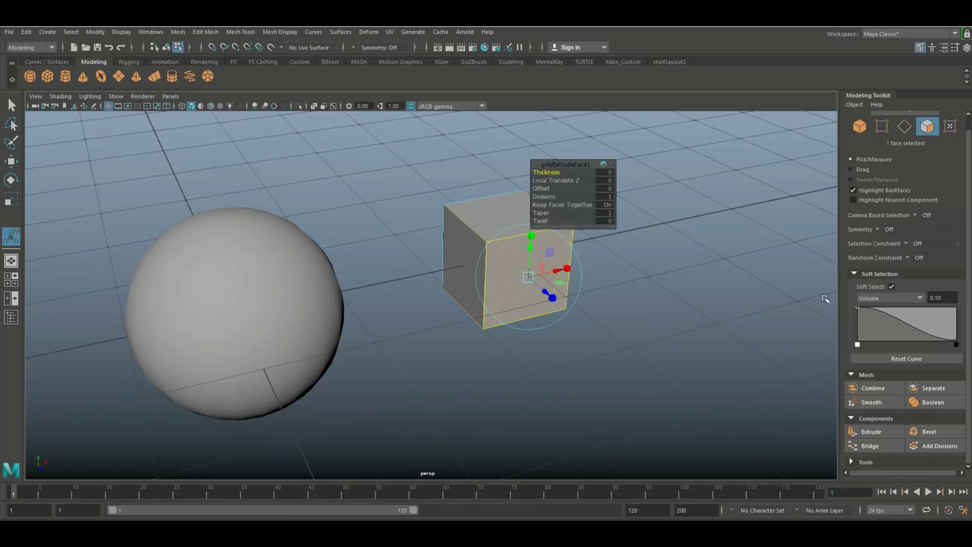
left_click(892, 286)
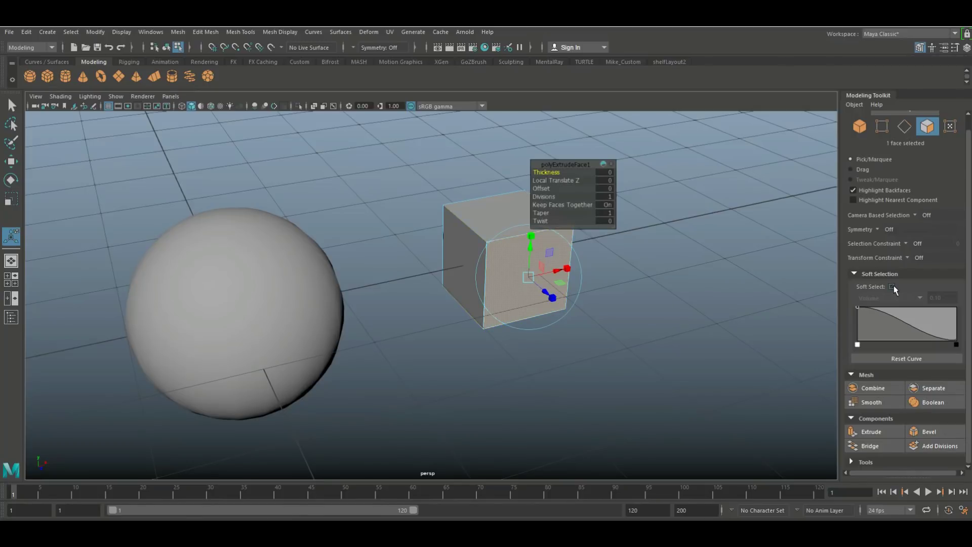
key("q")
middle_click_drag(549, 297, 607, 347)
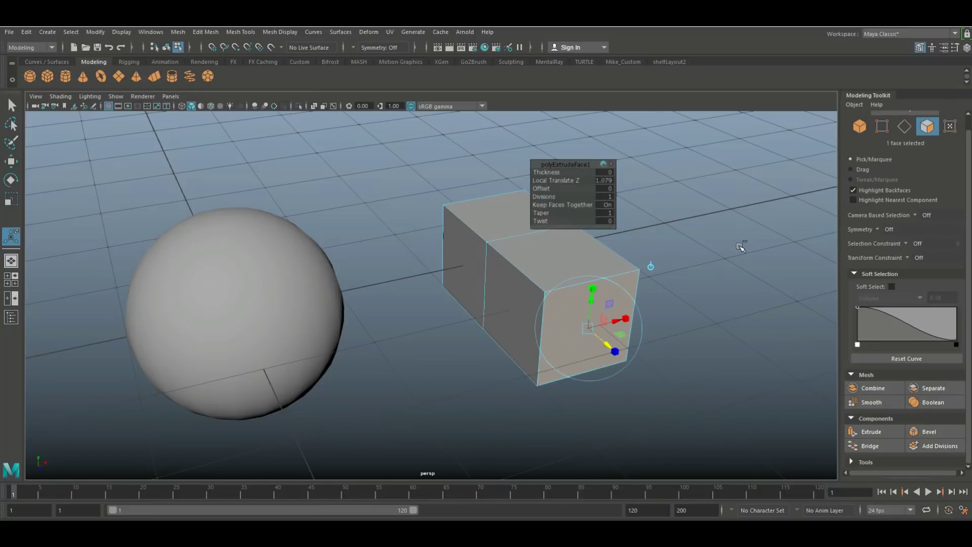
key("ctrl+z")
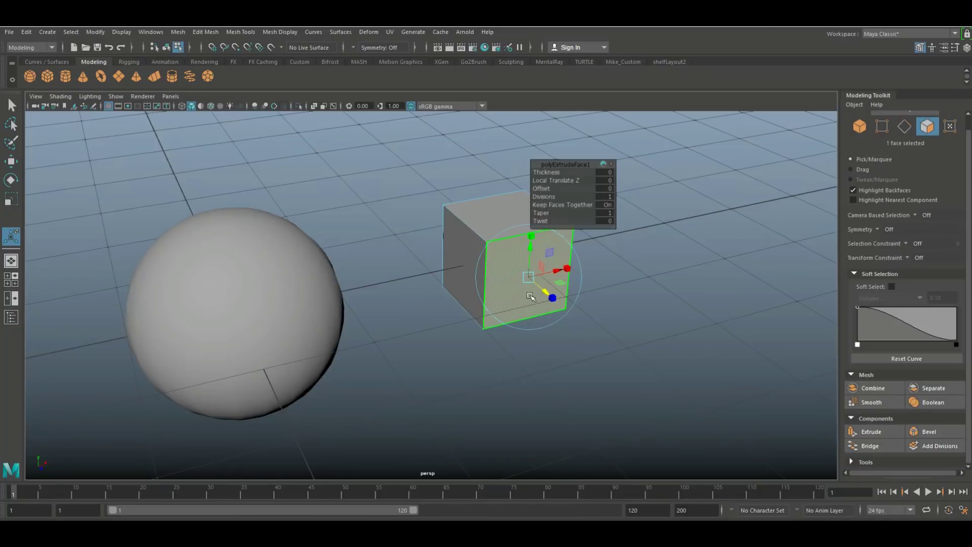
Step: Bevel the cube's upper edge on the side facing the sphere, reducing the bevel fraction to 0
right_click(470, 224)
right_click_drag(470, 225, 469, 194)
left_click(470, 227)
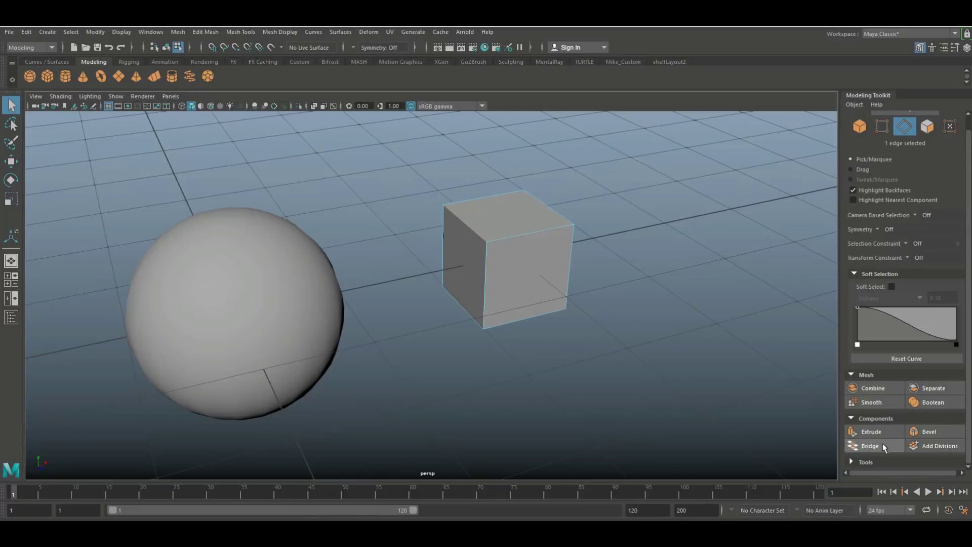
left_click(933, 432)
left_click_drag(549, 172, 561, 173)
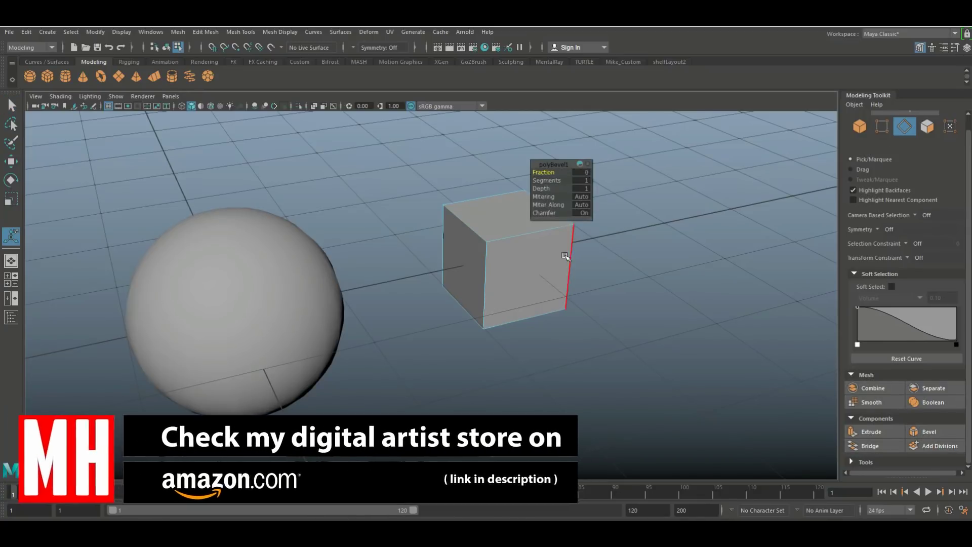
Step: Try a bevel on the cube's upper front edge, adjust its fraction, and undo it
left_click(542, 245)
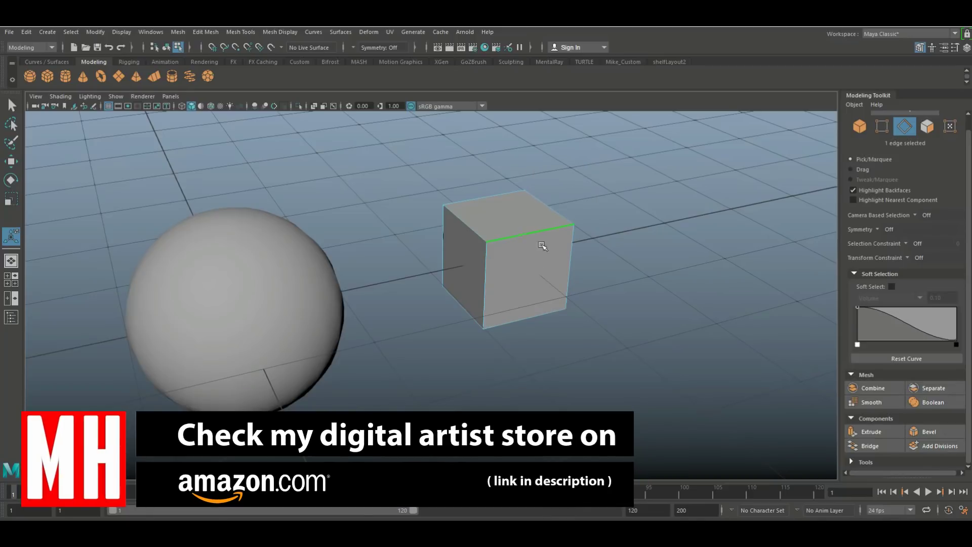
left_click(929, 431)
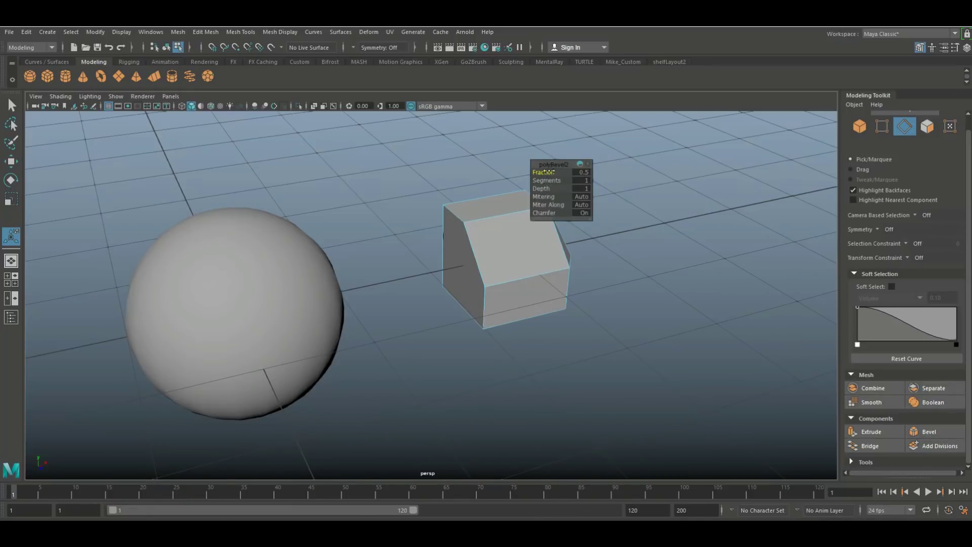
mouse_move(544, 172)
left_mouse_down()
mouse_move(534, 172)
mouse_move(547, 174)
left_mouse_up()
key("ctrl+z")
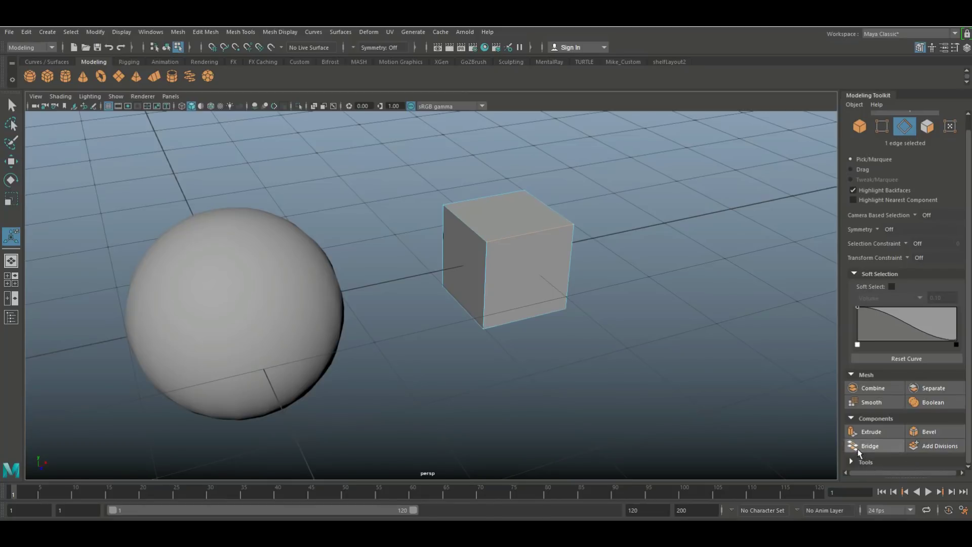
Step: Combine the cube and the sphere into a single mesh
scroll(446, 390, "up", 2)
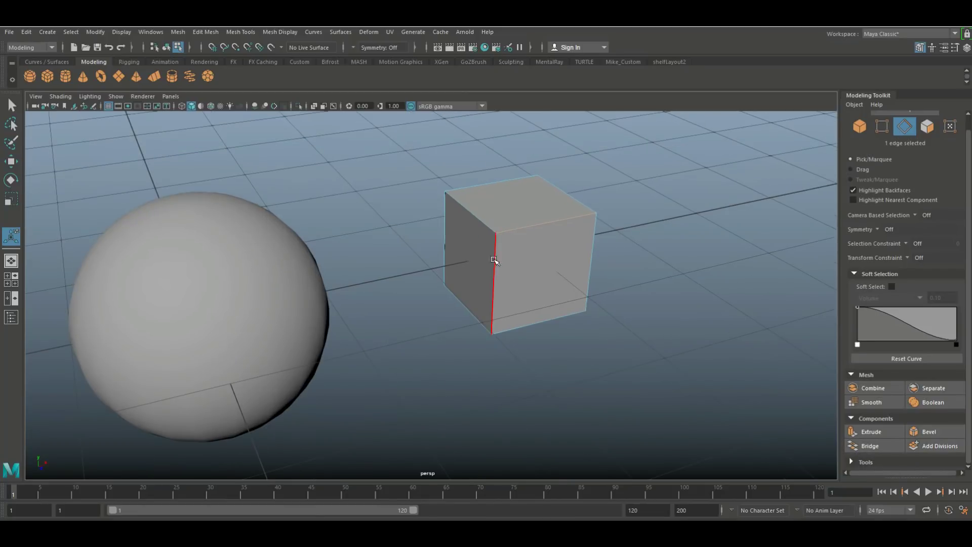
right_click_drag(506, 205, 515, 197)
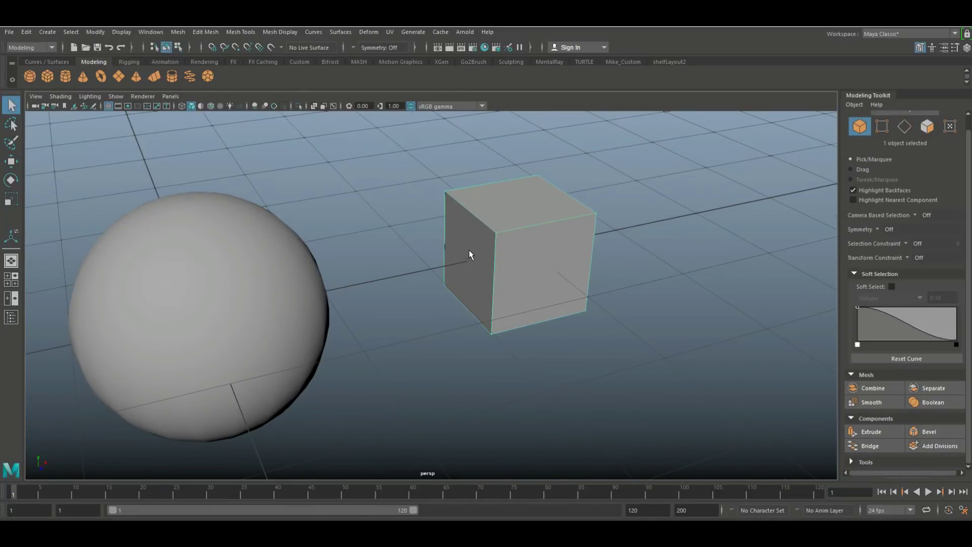
left_click(287, 268, "shift")
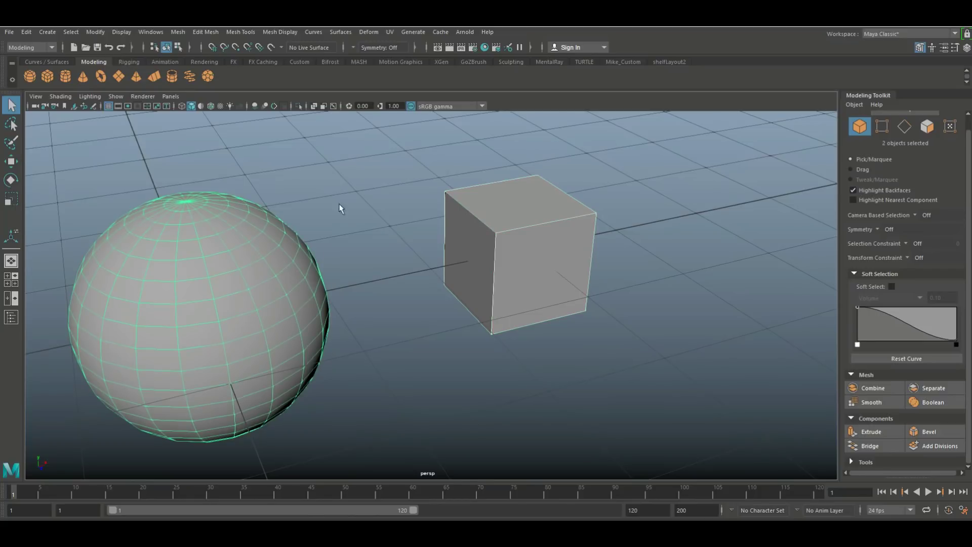
left_click(883, 387)
mouse_move(332, 393)
left_mouse_down("alt")
mouse_move(293, 401)
mouse_move(329, 386)
left_mouse_up("alt")
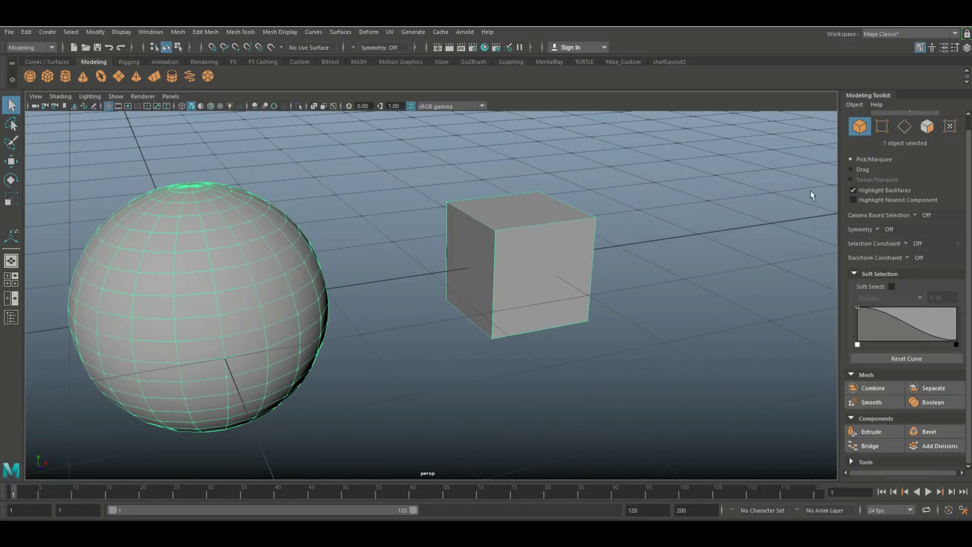
Step: Delete the cube's face toward the sphere and one sphere face toward the cube
left_click(931, 126)
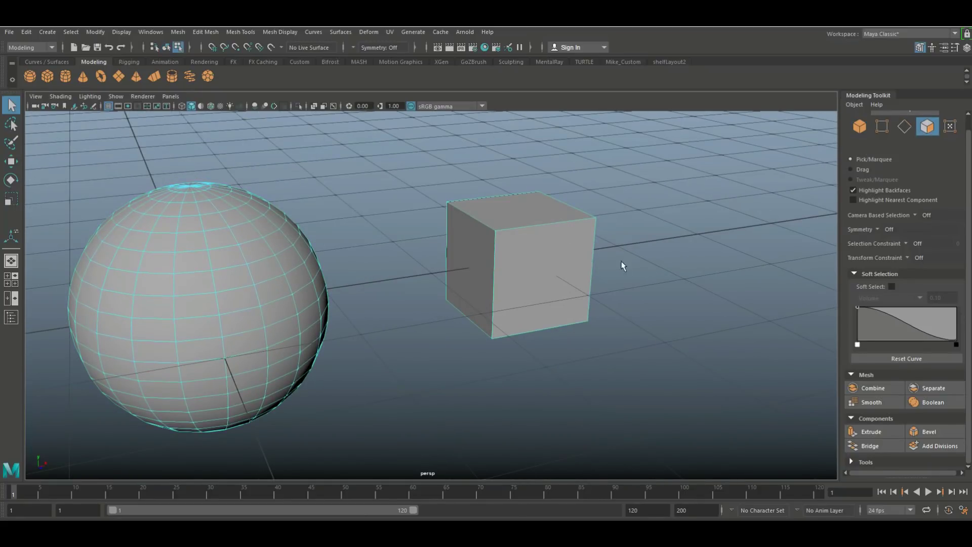
left_click(475, 265)
left_click(474, 265, "ctrl")
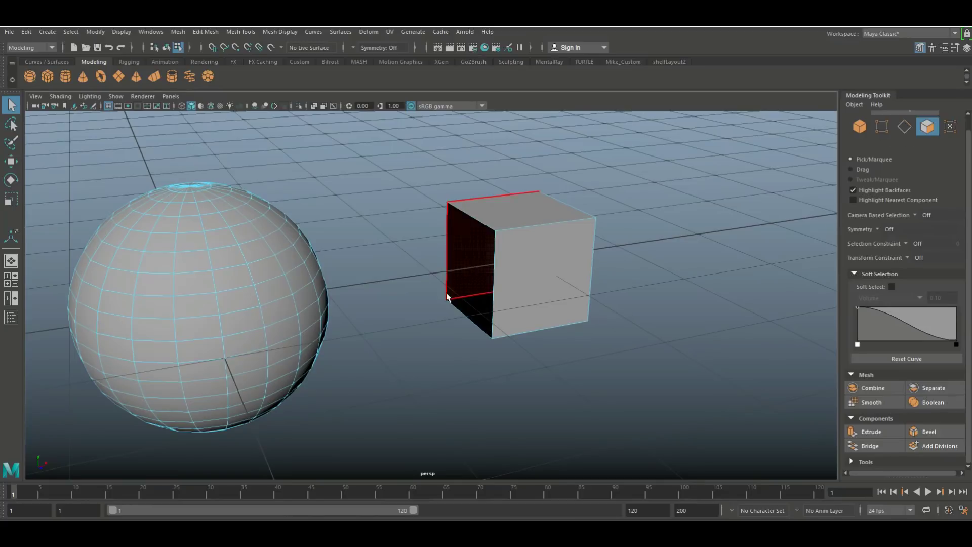
left_click_drag(447, 336, 368, 310, "alt")
left_click(343, 238)
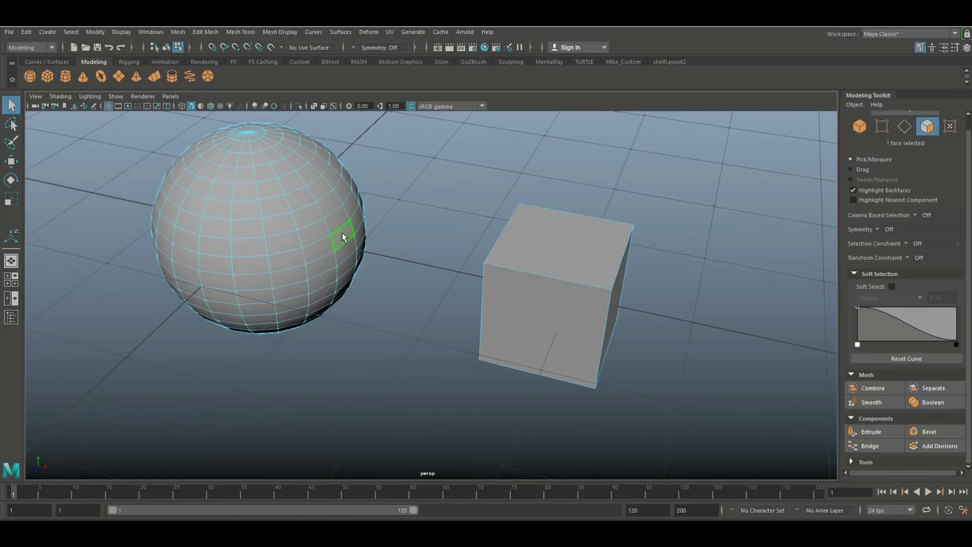
key("Delete")
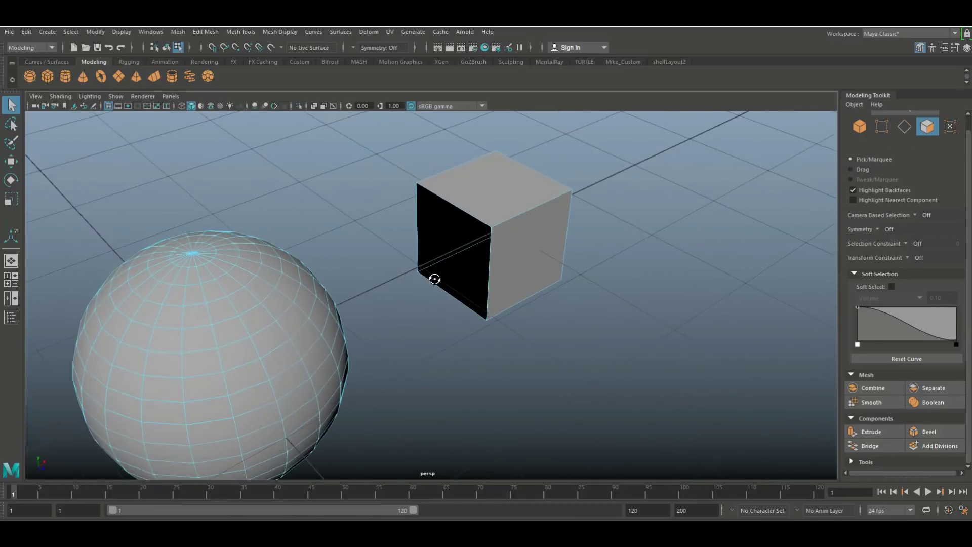
Step: Bridge the border edges of the cube's opening to those of the sphere's opening
left_click(904, 127)
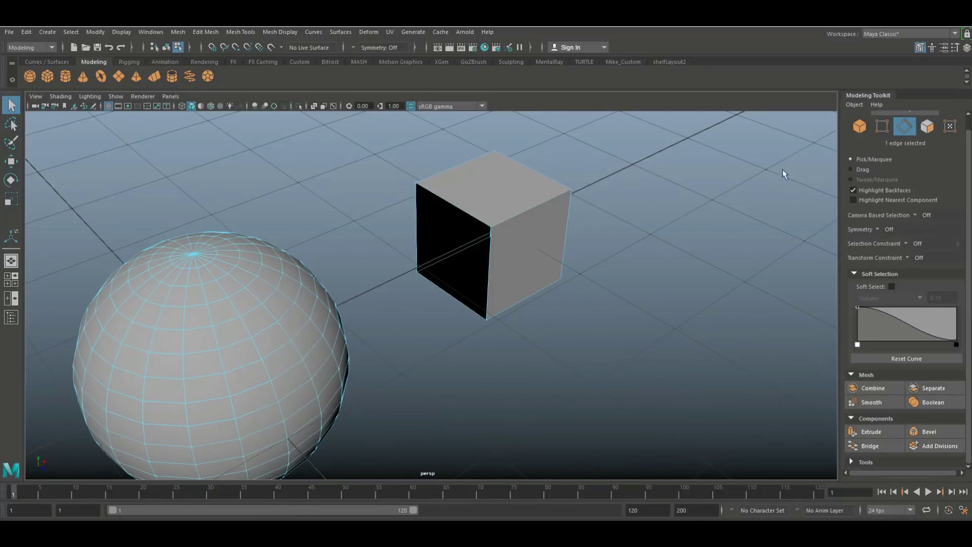
double_click(454, 209)
left_click_drag(455, 211, 380, 297, "alt")
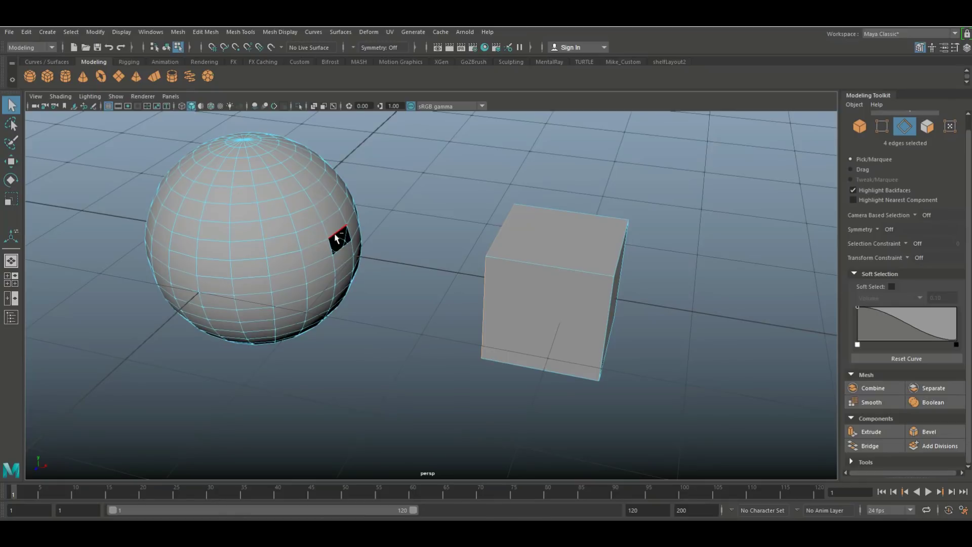
scroll(336, 238, "up", 3)
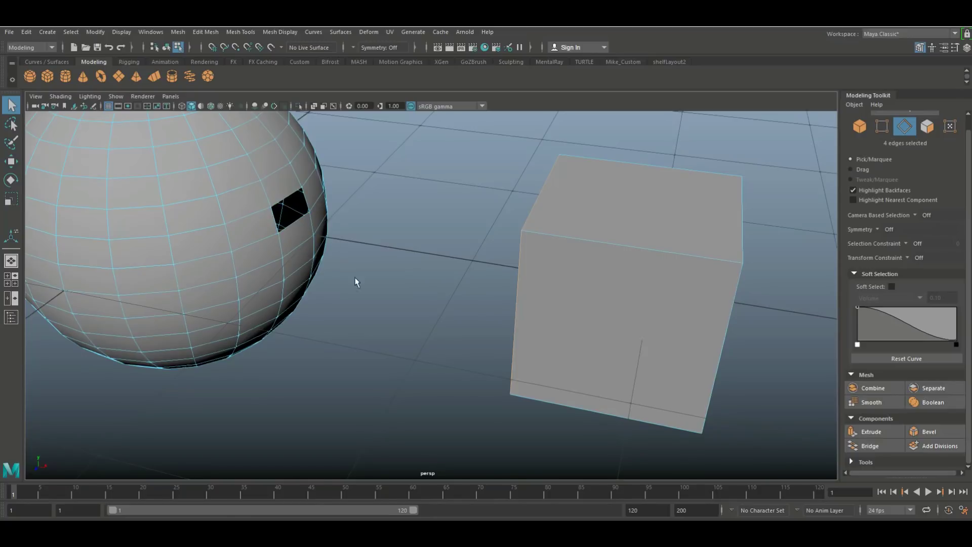
left_click_drag(377, 308, 295, 266, "alt")
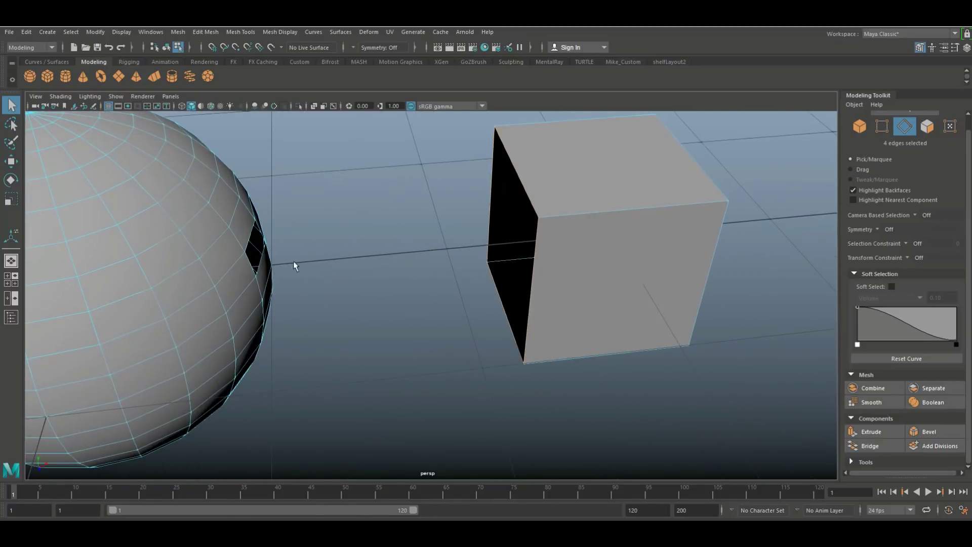
double_click(251, 240, "shift")
left_click_drag(372, 284, 480, 275, "alt")
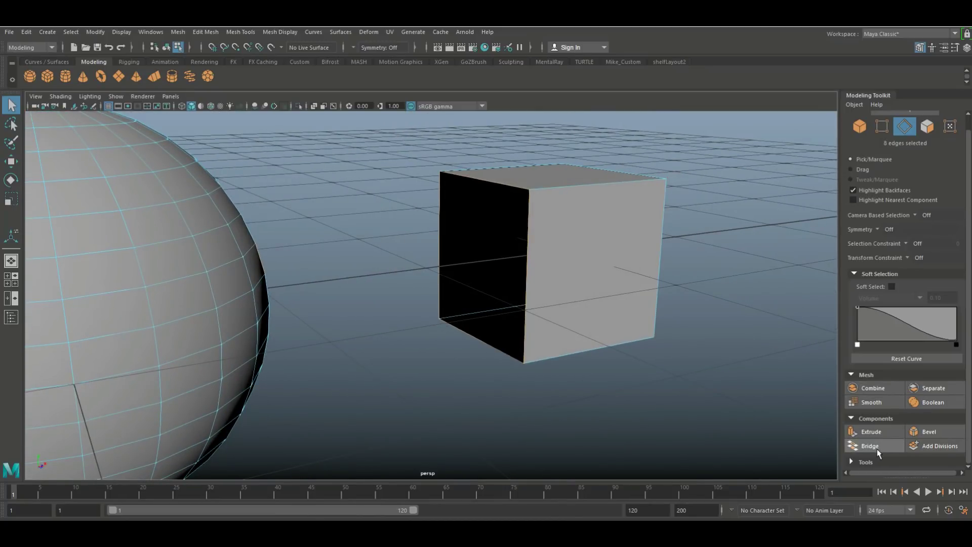
left_click(868, 445)
scroll(659, 384, "down", 3)
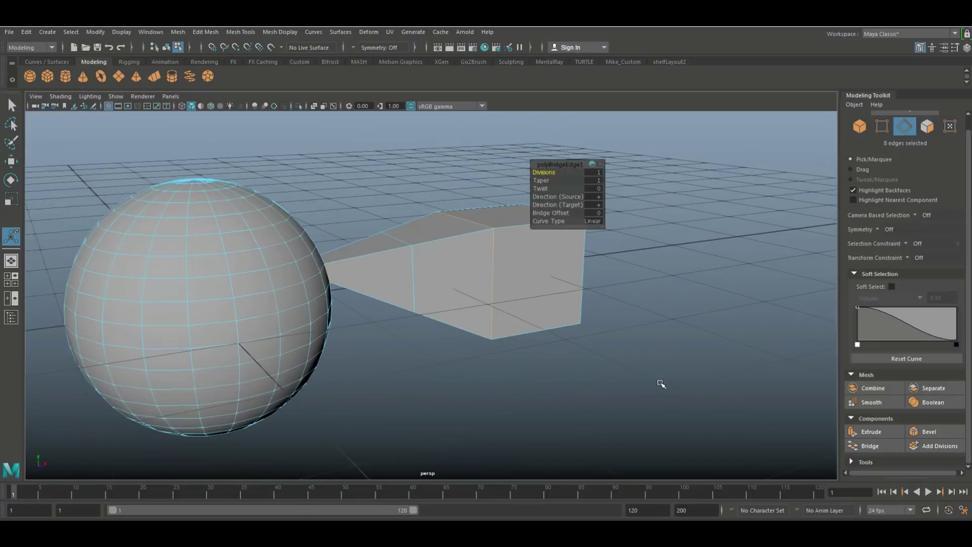
Step: Adjust the bridge to 7 divisions, a taper of 1.4 and a twist of about 2.29
scroll(659, 384, "up", 3)
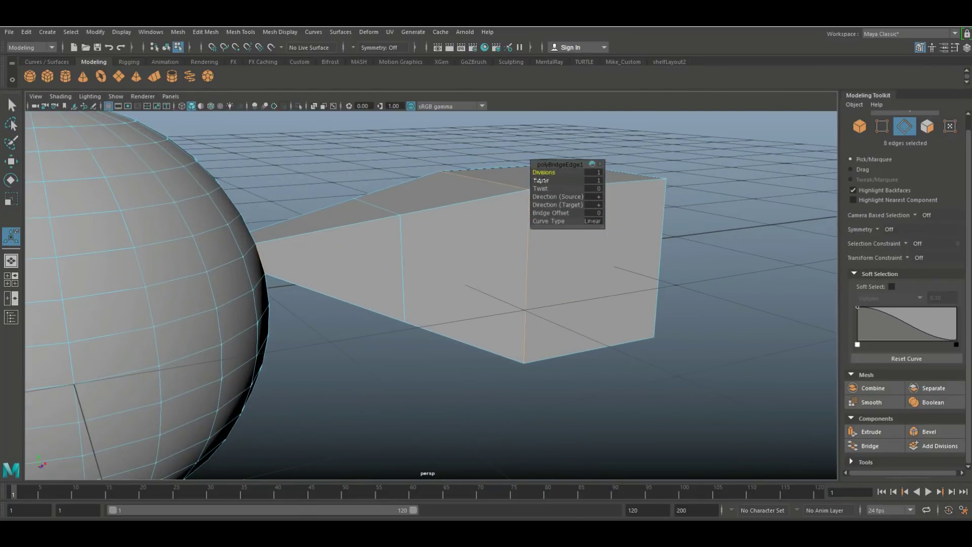
left_click_drag(549, 172, 574, 172)
left_click_drag(568, 179, 545, 191)
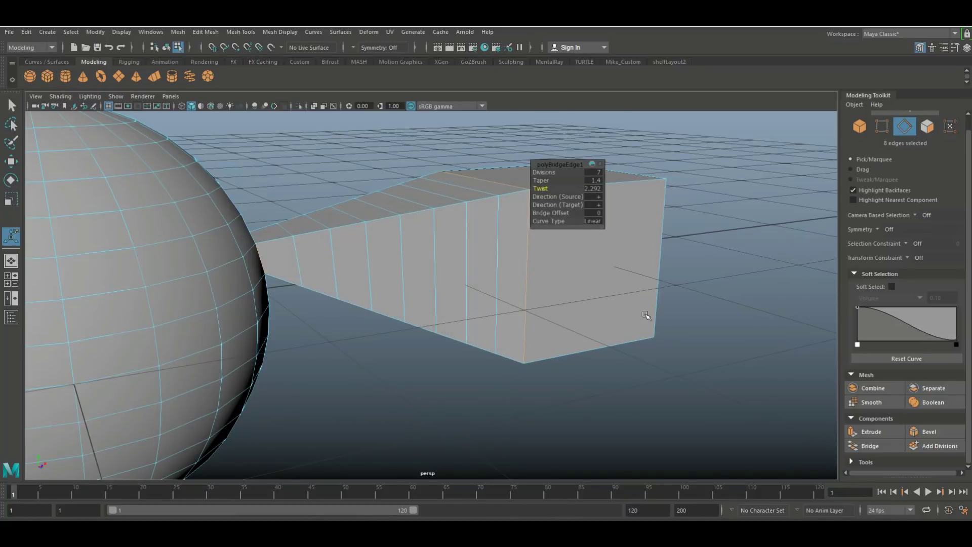
Step: Undo the bridge and the face deletions on the cube and the sphere
left_click(672, 397)
key("ctrl+z")
key("ctrl+z")
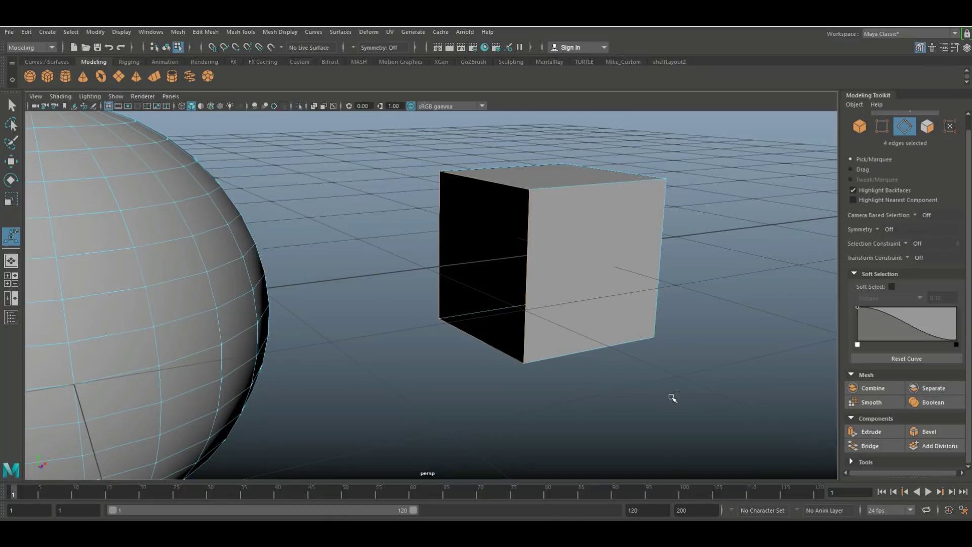
key("ctrl+z")
key("ctrl+z")
key("ctrl+z")
mouse_move(672, 398)
left_mouse_down("alt")
mouse_move(618, 401)
mouse_move(675, 400)
left_mouse_up("alt")
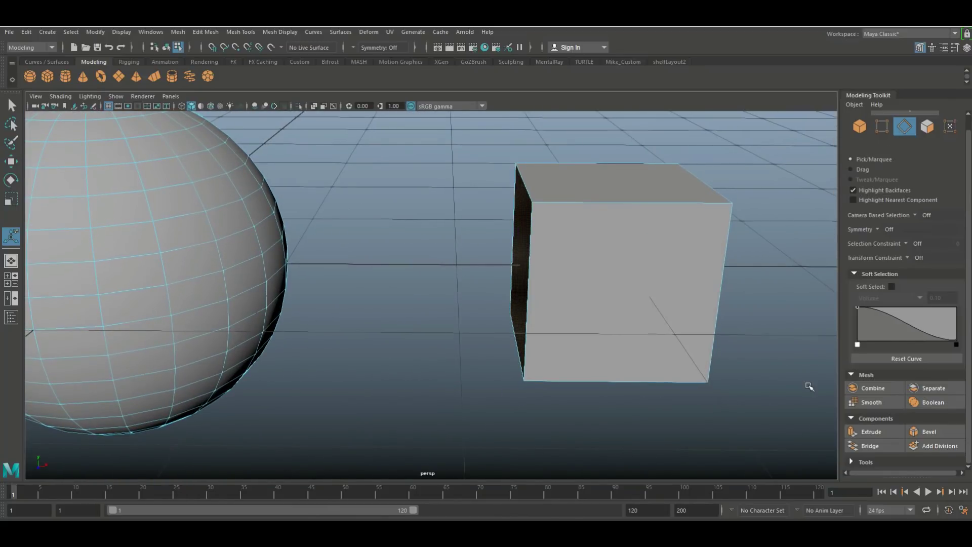
mouse_move(730, 436)
left_mouse_down("alt")
mouse_move(687, 440)
mouse_move(731, 436)
left_mouse_up("alt")
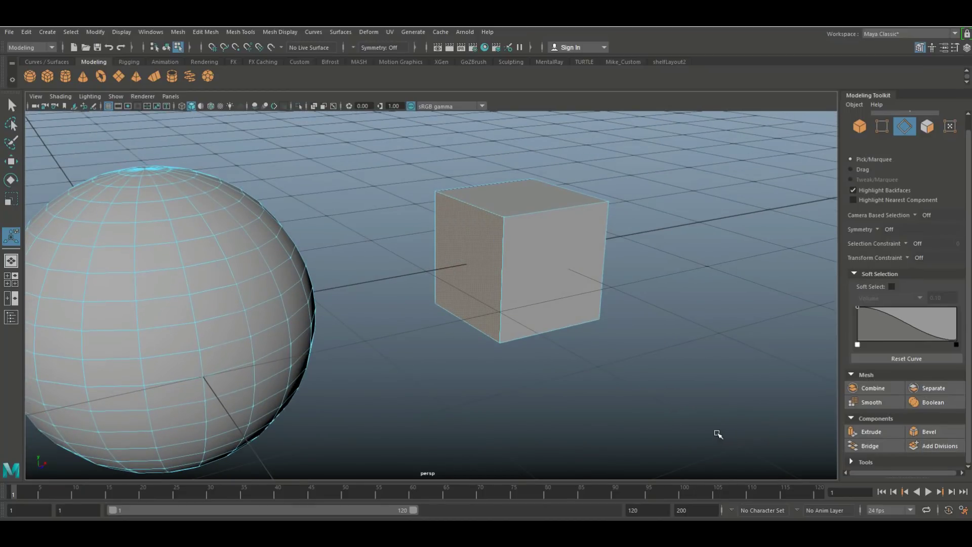
Step: Return to object selection and separate the combined mesh into the sphere and the cube
right_click(566, 215)
left_click(617, 200)
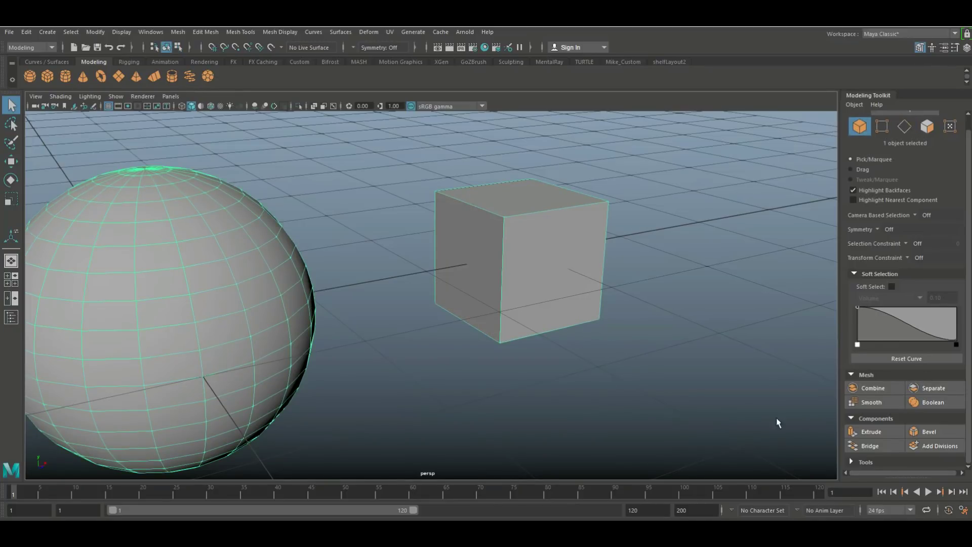
left_click(937, 388)
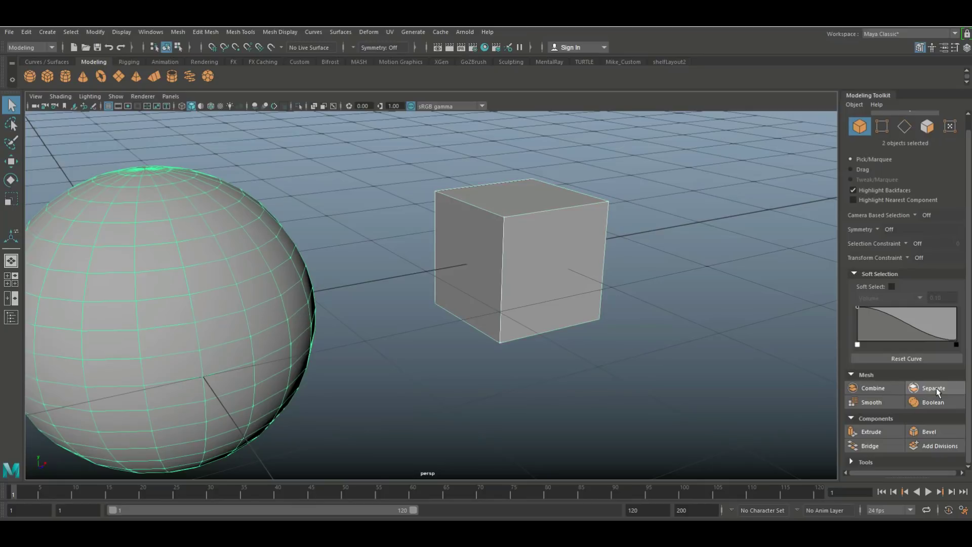
Step: Add divisions to the whole cube five times in a row, with one division each time
left_click(541, 247)
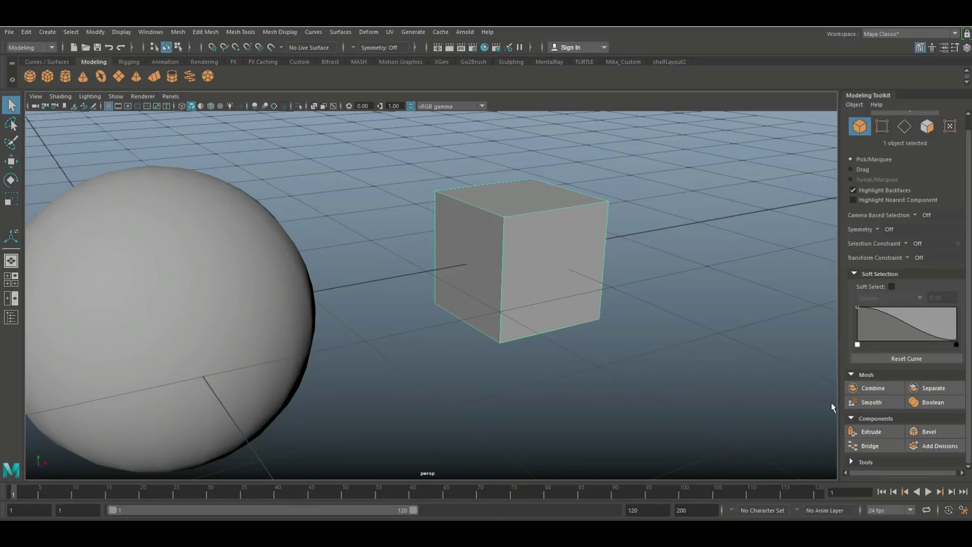
left_click(937, 445)
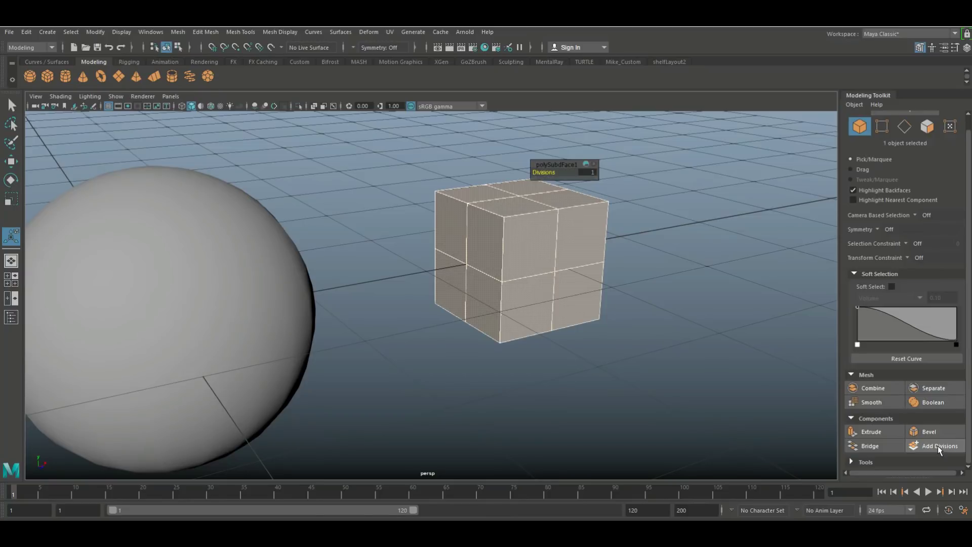
left_click(939, 447)
left_click(939, 446)
left_click(940, 446)
left_click(939, 446)
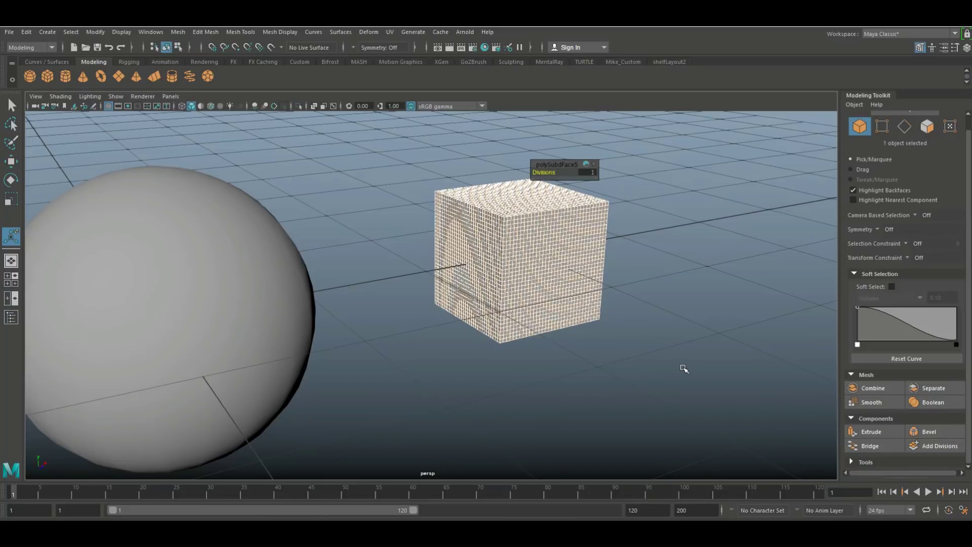
Step: Reveal the Modeling Toolkit's Tools commands below the Components commands
left_click_drag(685, 369, 669, 362, "alt")
left_click(851, 462)
mouse_move(816, 444)
right_mouse_down("alt")
mouse_move(810, 426)
mouse_move(825, 428)
right_mouse_up("alt")
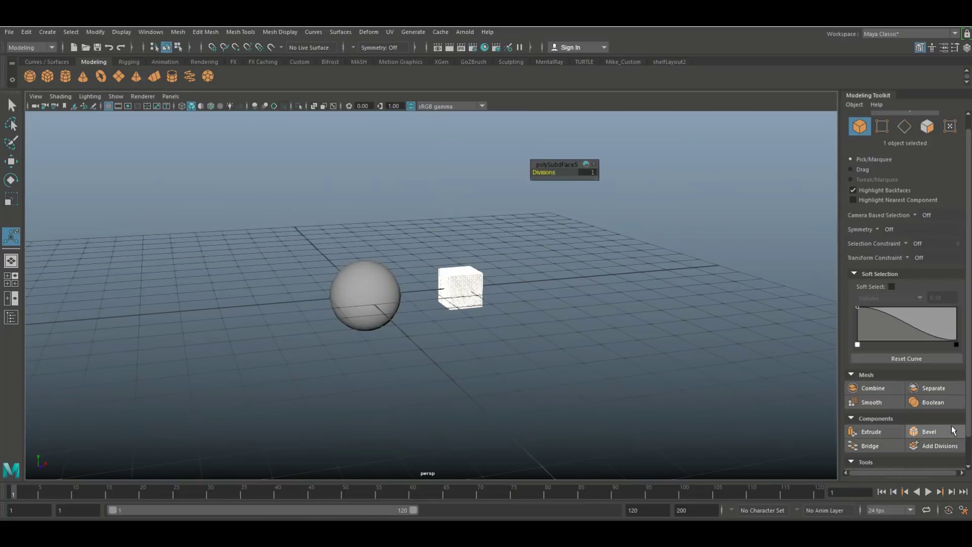
scroll(936, 431, "down", 2)
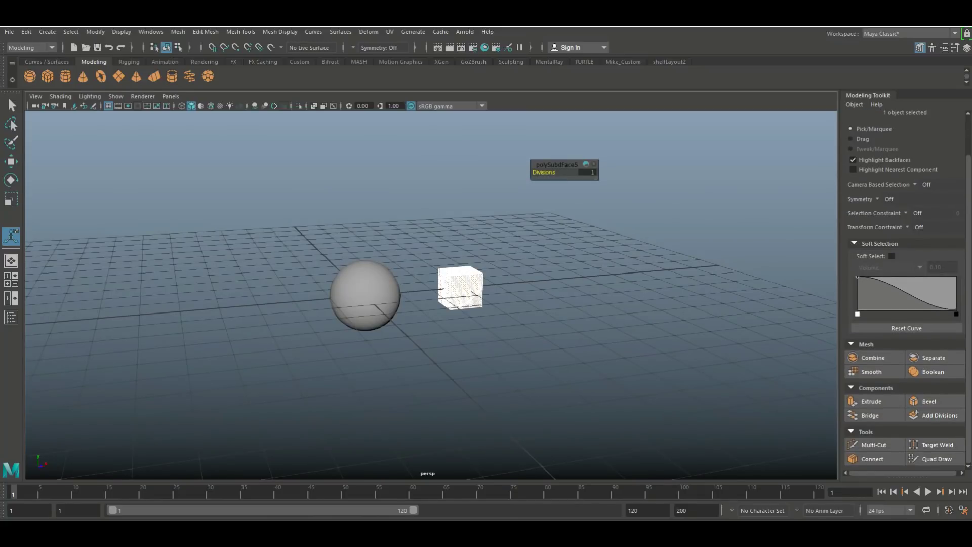